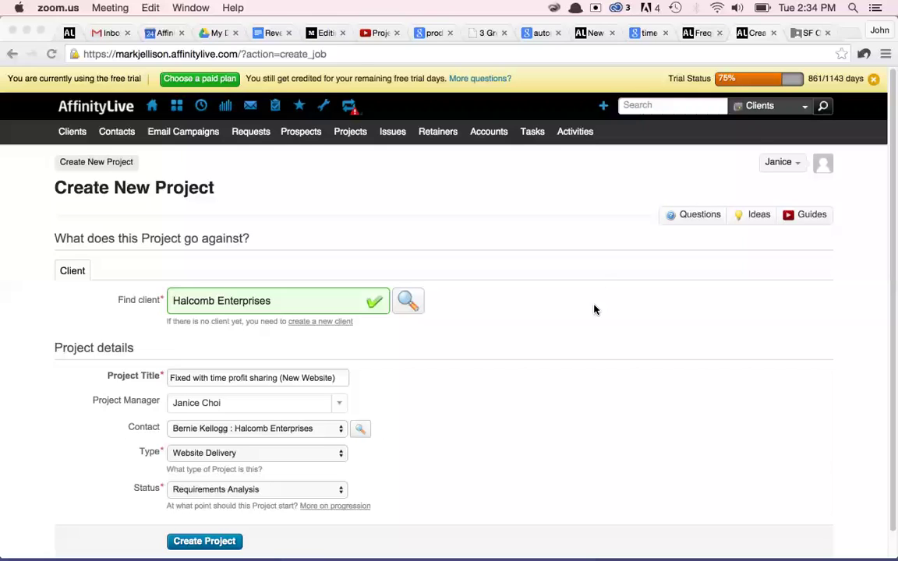
Create project #165 'Fixed with time profit sharing (New Website)' for Halcomb Enterprises from the completed form.
click(204, 542)
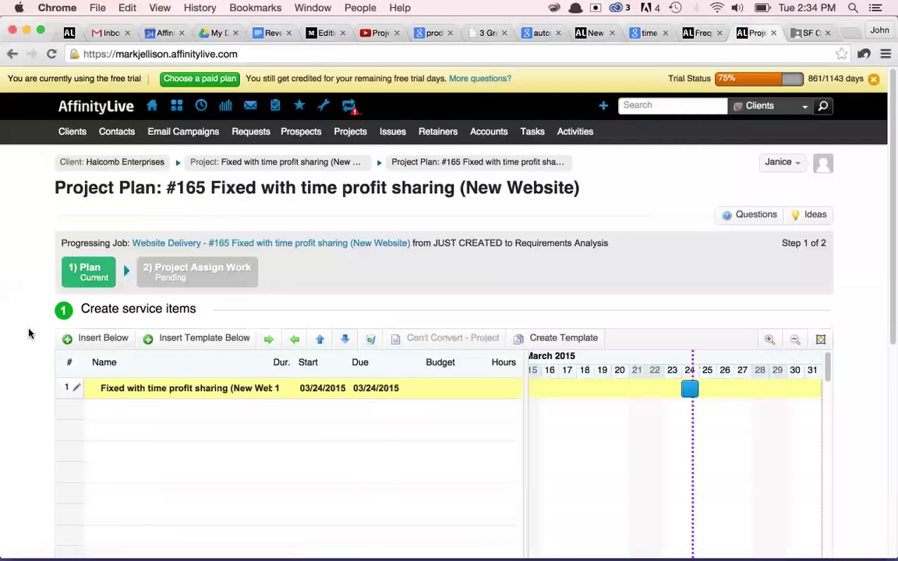
Bring up the template picker below project #165's plan and close it without inserting any template.
scroll(29, 334, down, 3)
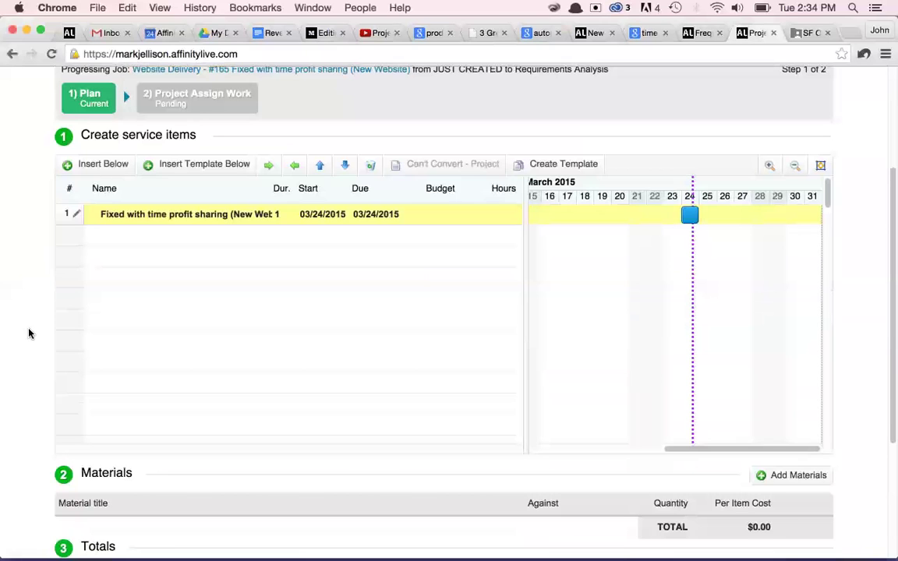
click(179, 172)
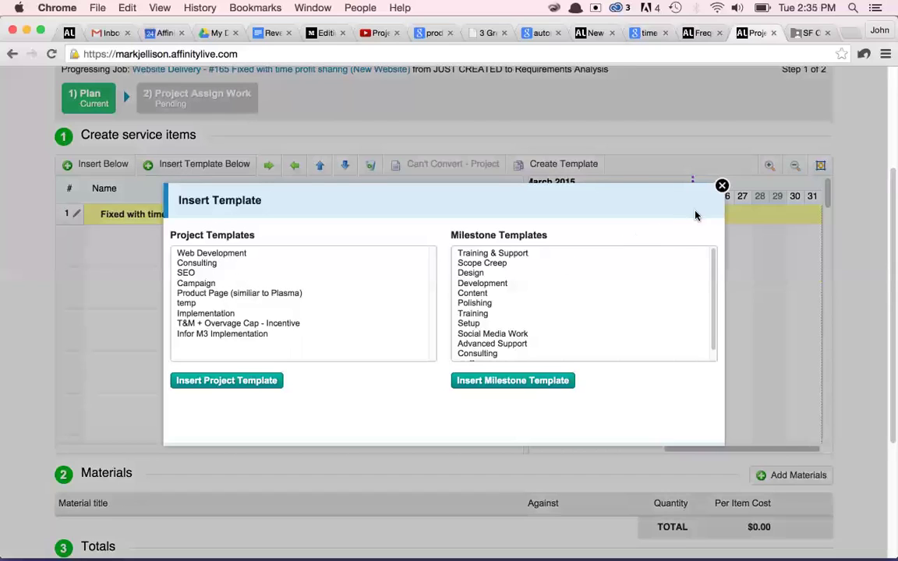
click(721, 187)
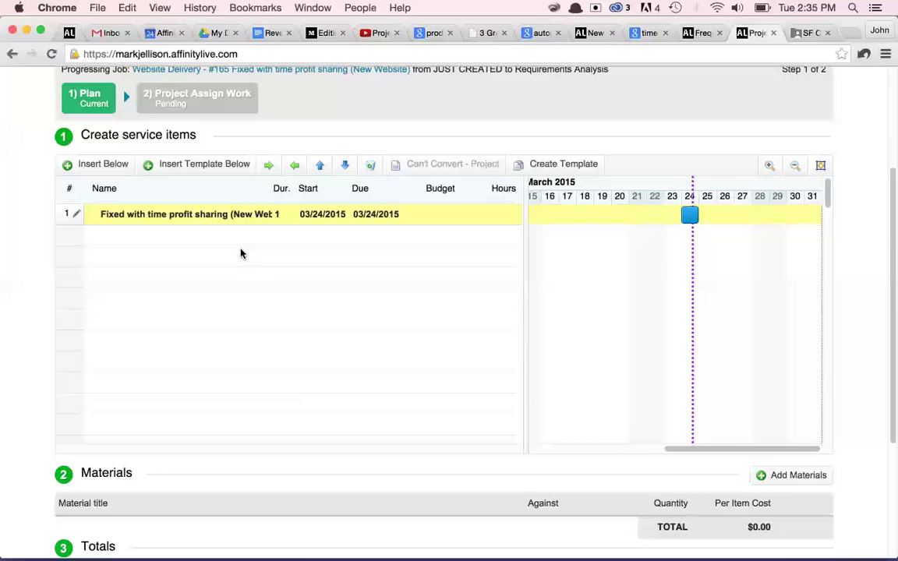
Insert a Design service item and indent two new rows under it named Mockup and Wireframe.
click(220, 232)
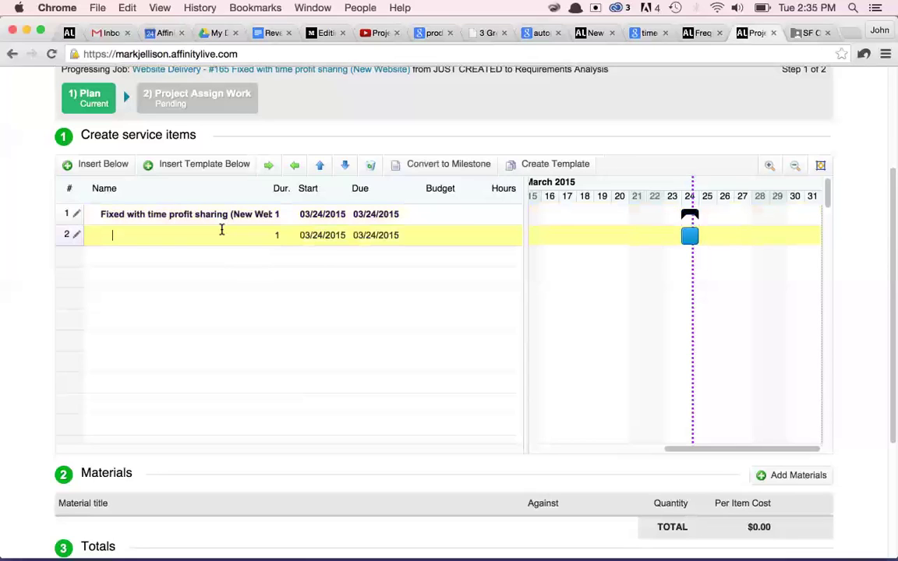
text(Design)
key(Return)
click(268, 166)
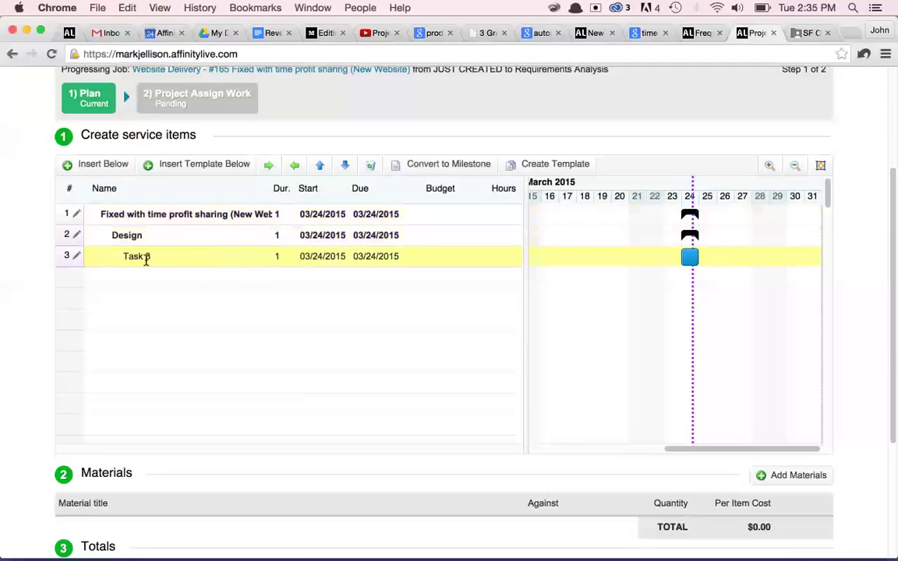
click(113, 261)
text(Mockup)
key(Return)
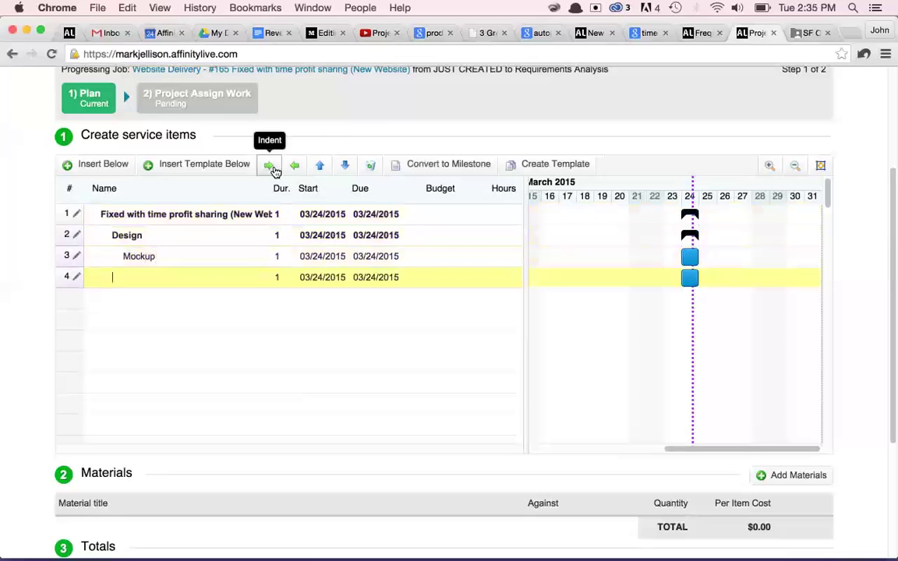
click(268, 165)
text(Wireframe)
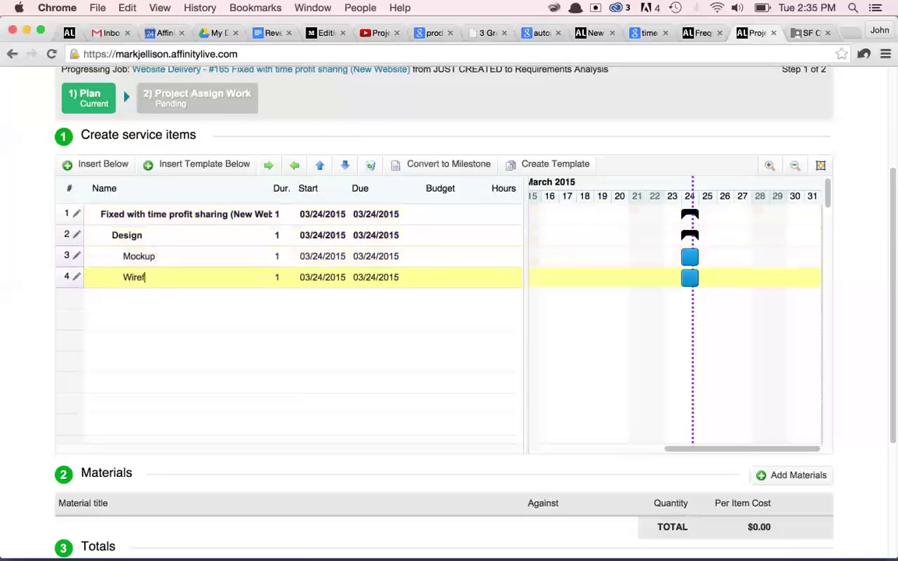
Budget the Mockup task at 2 hours on the Design rate ($150.00).
click(76, 255)
click(318, 153)
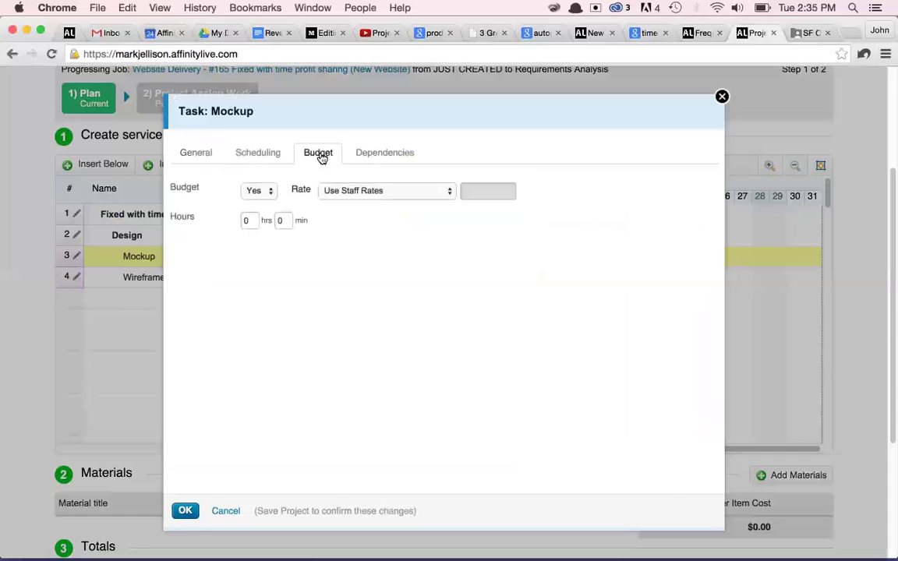
click(334, 192)
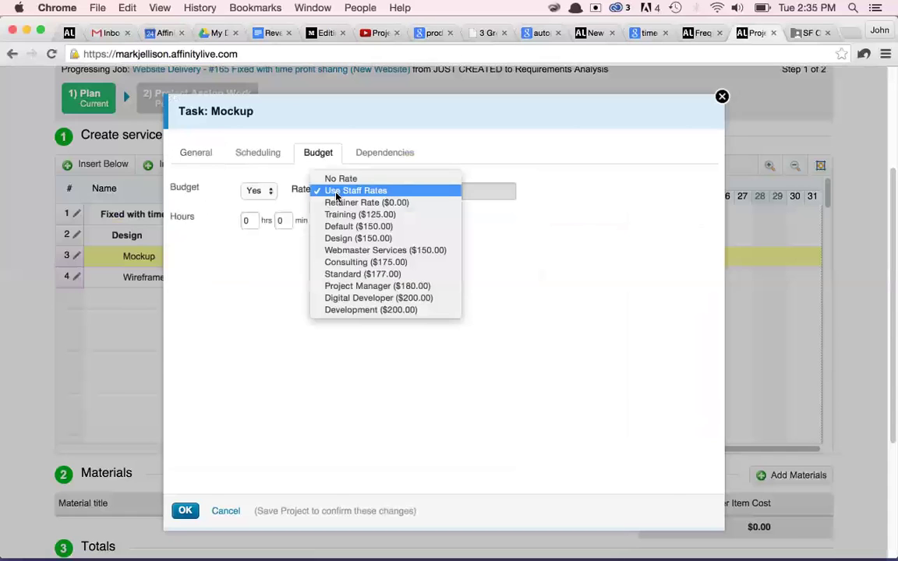
click(367, 239)
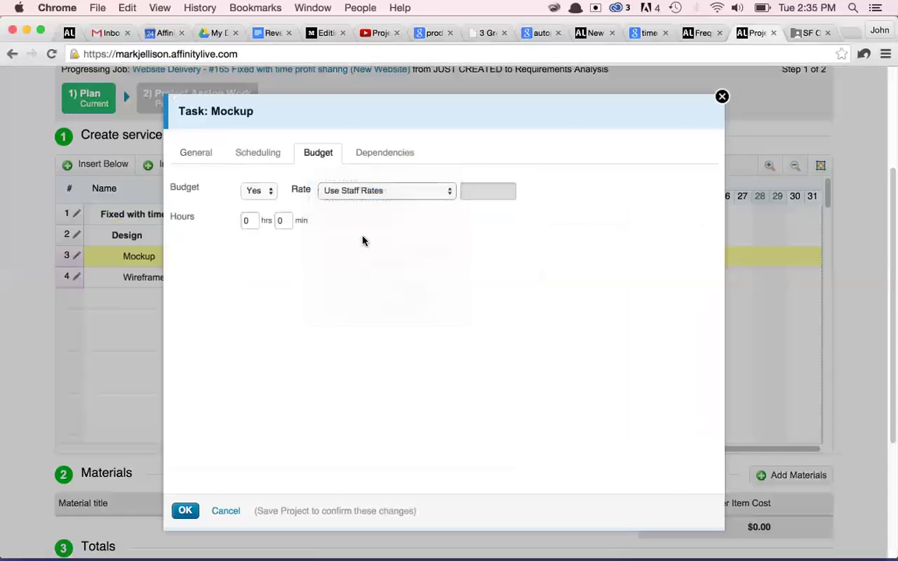
click(246, 221)
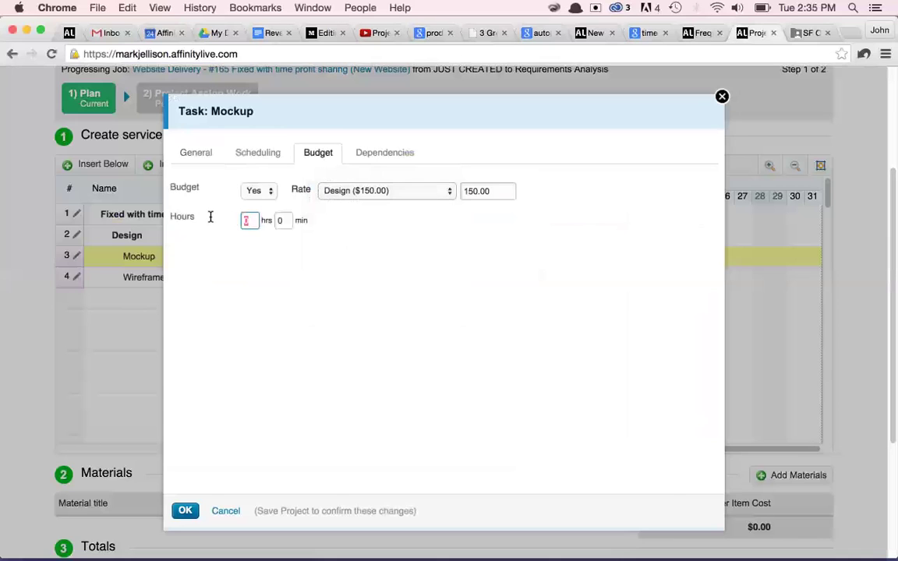
text(2)
click(185, 510)
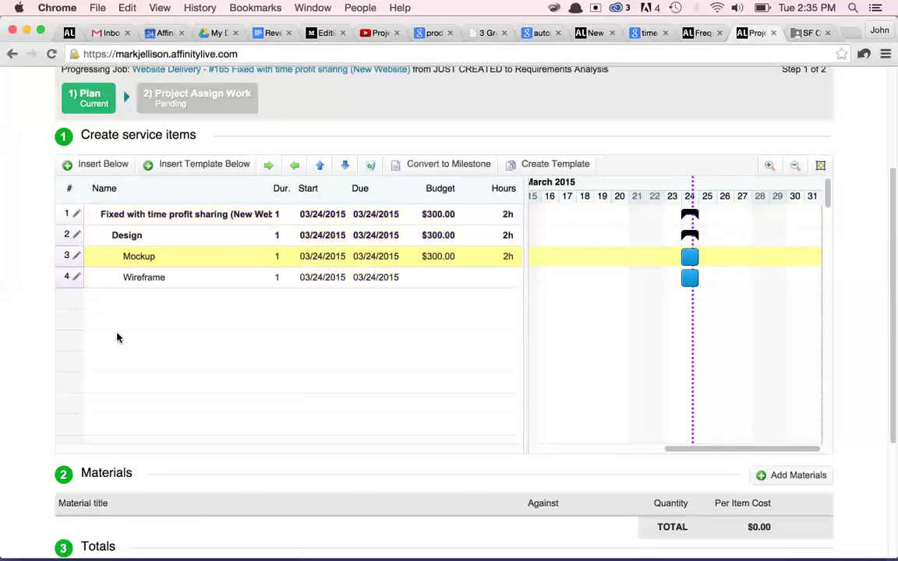
Keep Wireframe on staff rates, assign it to the filtered team member, and save its budget.
click(76, 278)
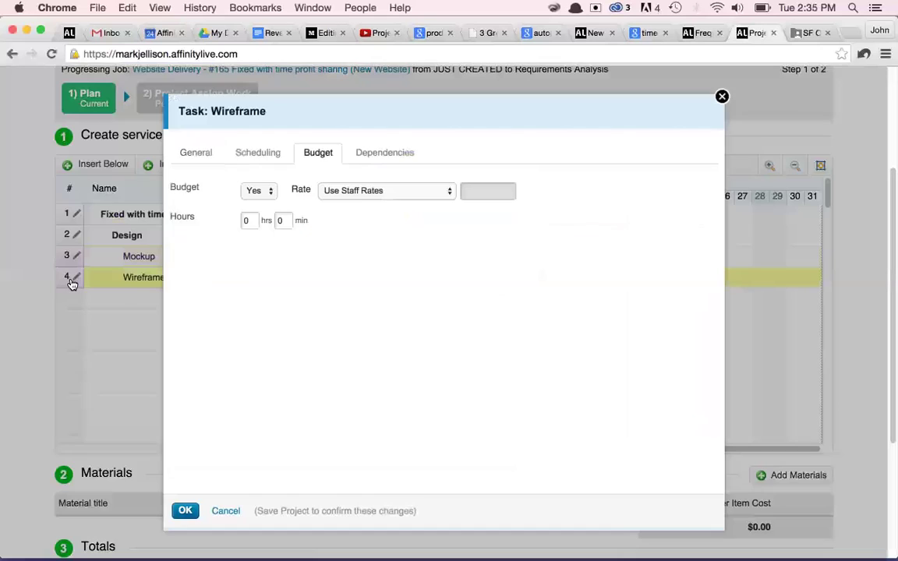
click(353, 193)
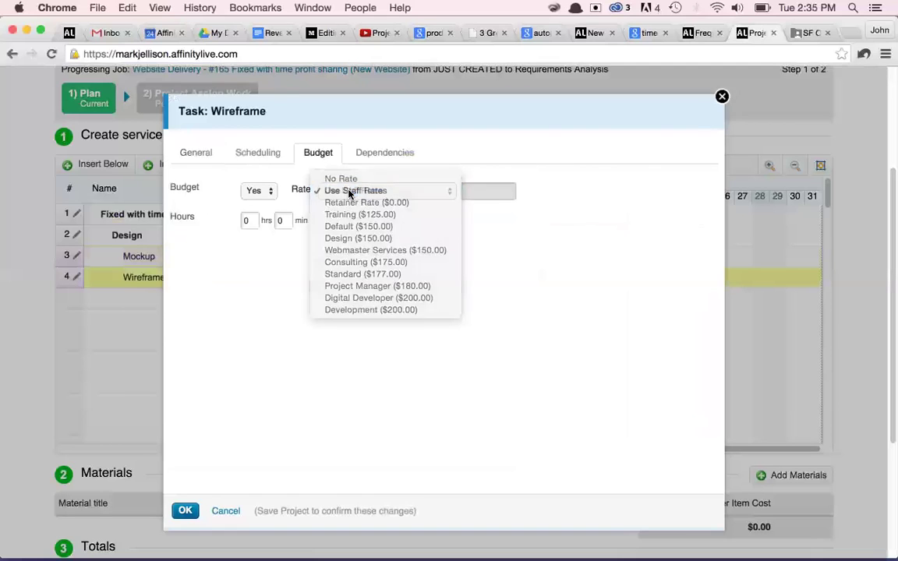
click(350, 192)
click(197, 153)
click(295, 306)
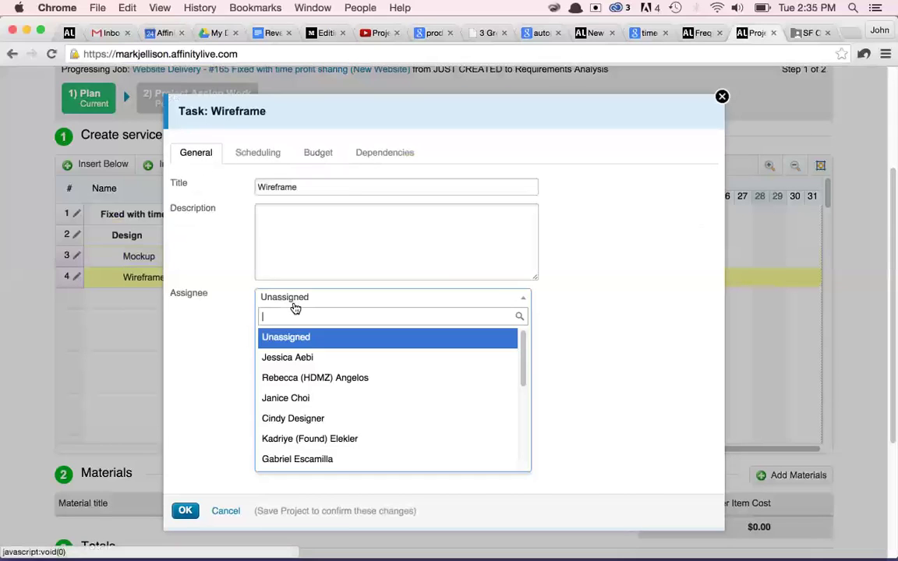
text(ja)
key(Return)
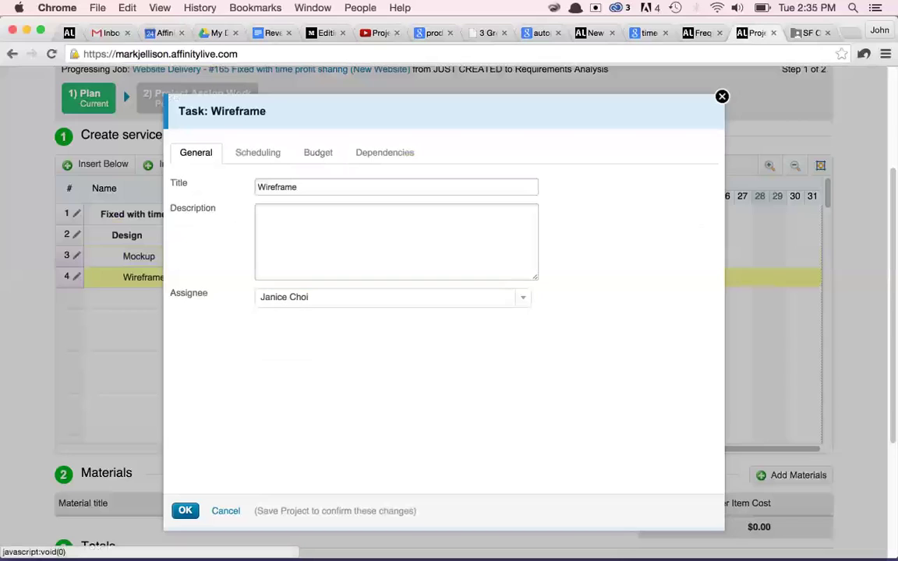
click(317, 154)
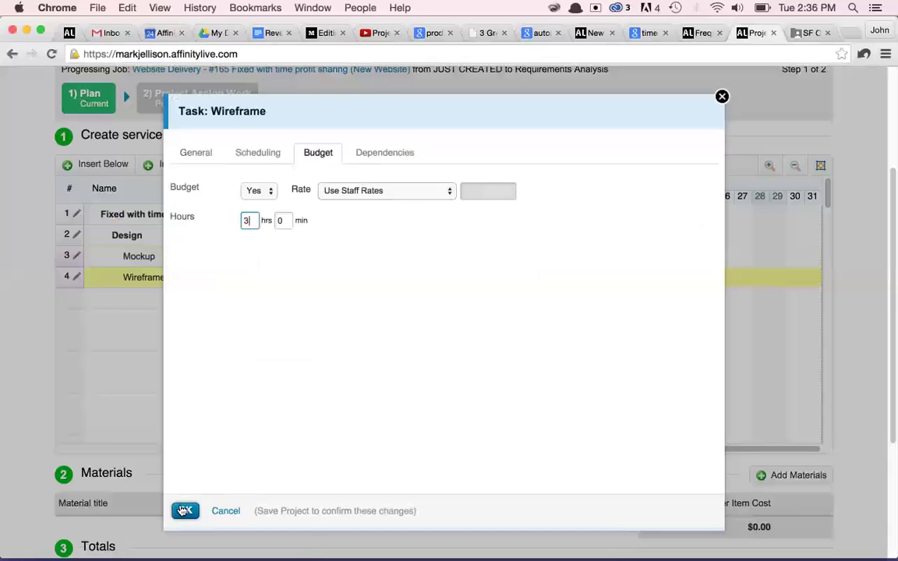
click(184, 509)
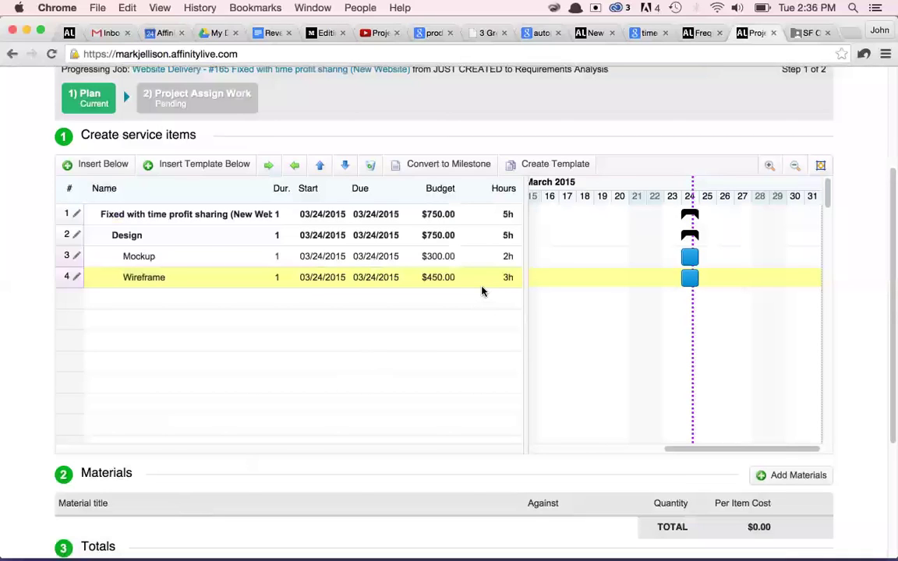
Change Mockup's billing rate to Standard ($177.00), raising its budget to $354.00.
mouse_move(444, 281)
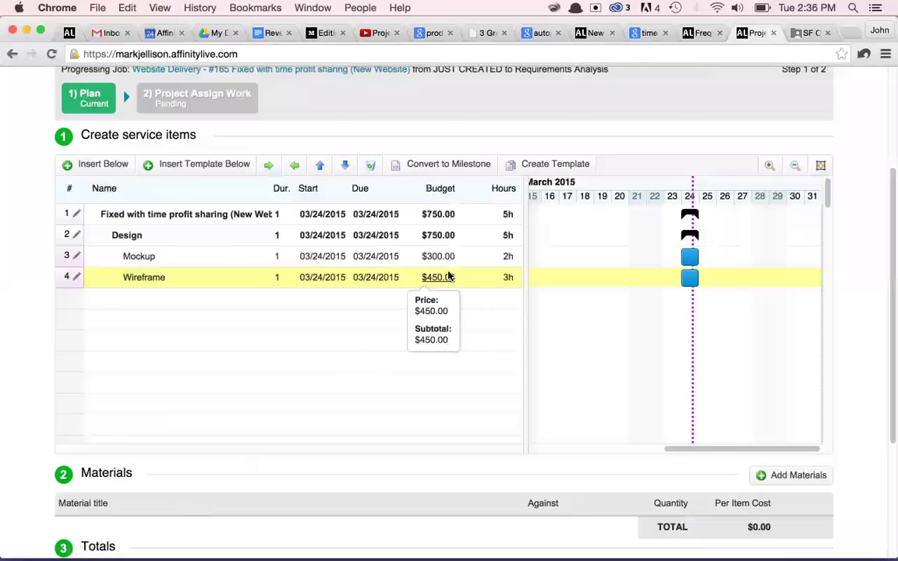
mouse_move(450, 264)
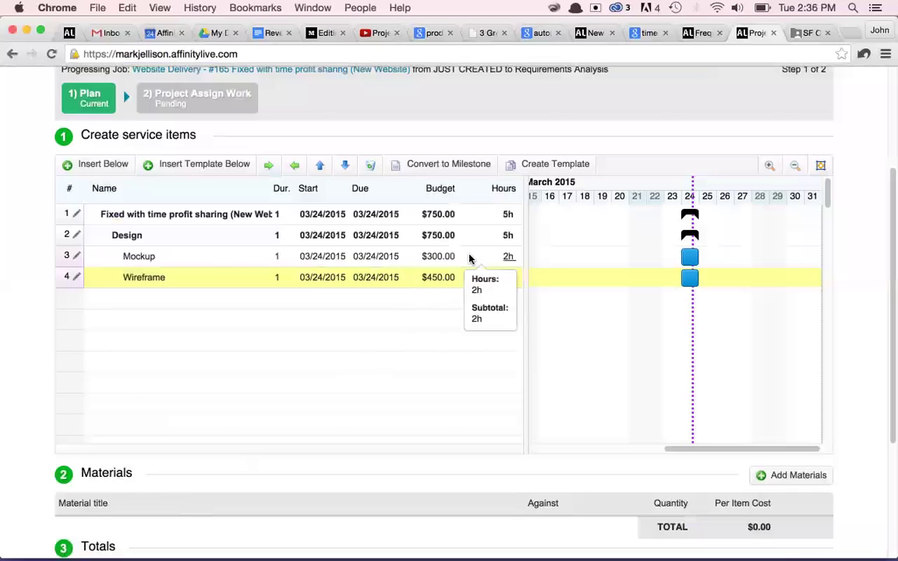
click(69, 259)
click(362, 193)
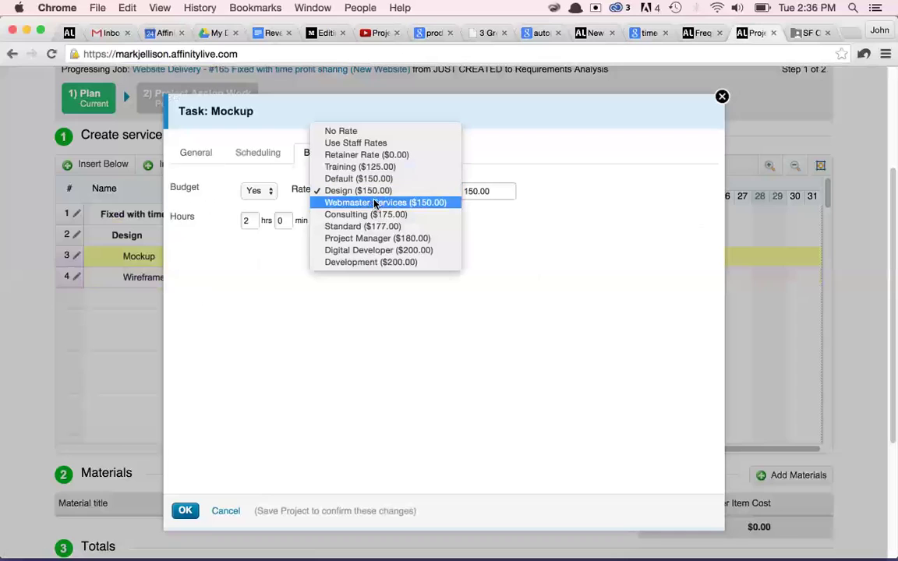
click(367, 226)
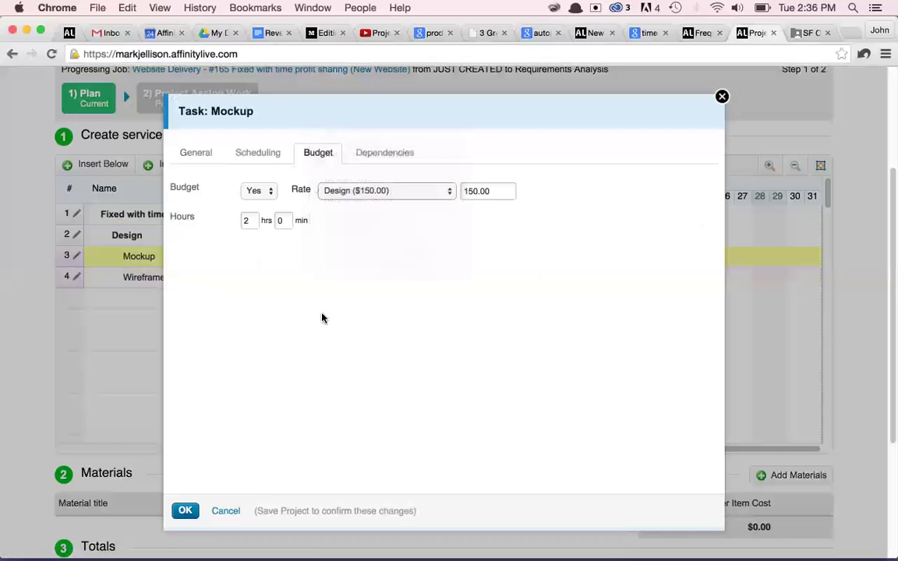
click(184, 511)
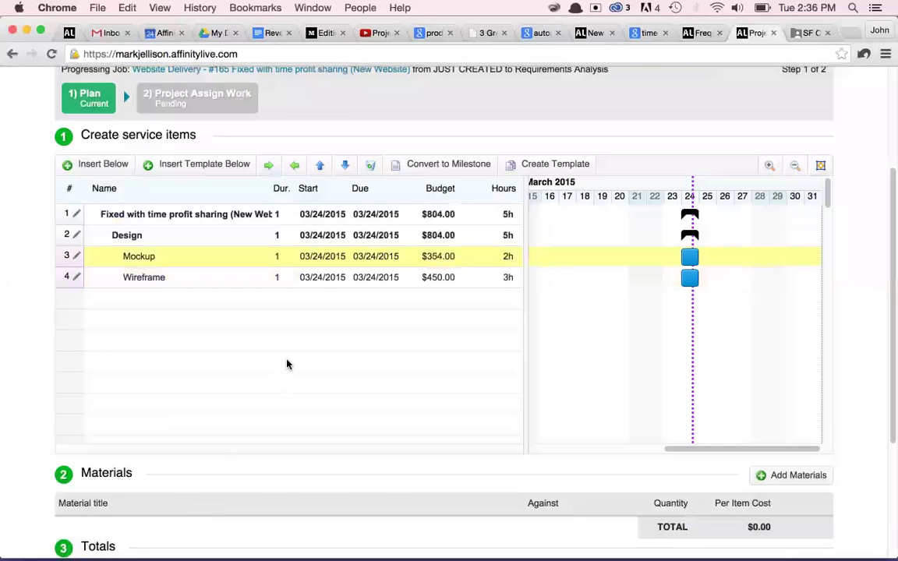
Add a Coding service item with nested HTML and CSS task rows.
click(128, 300)
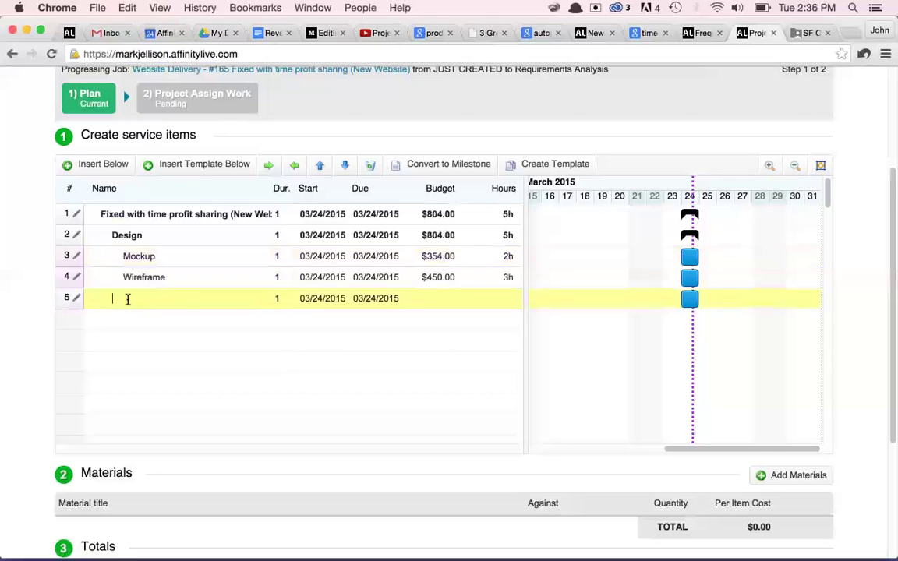
text(Coding)
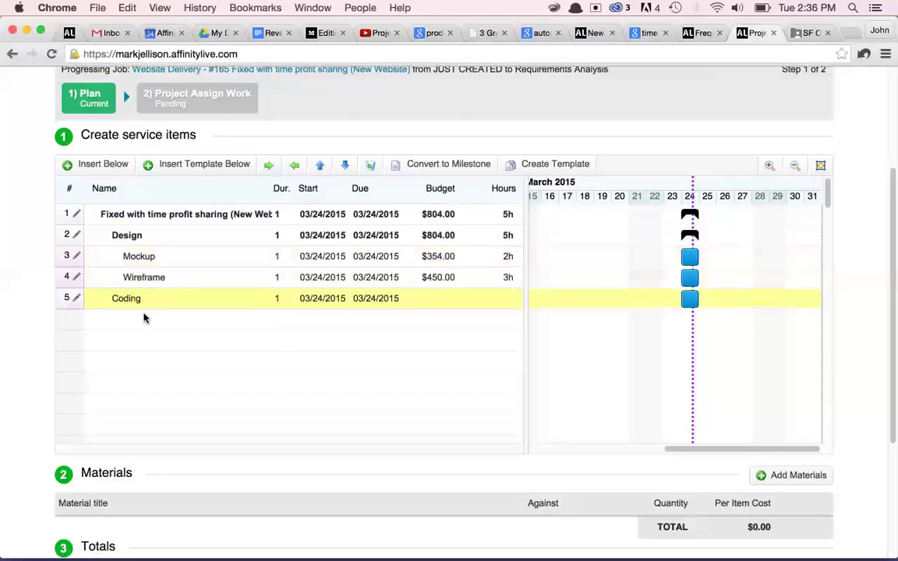
key(Return)
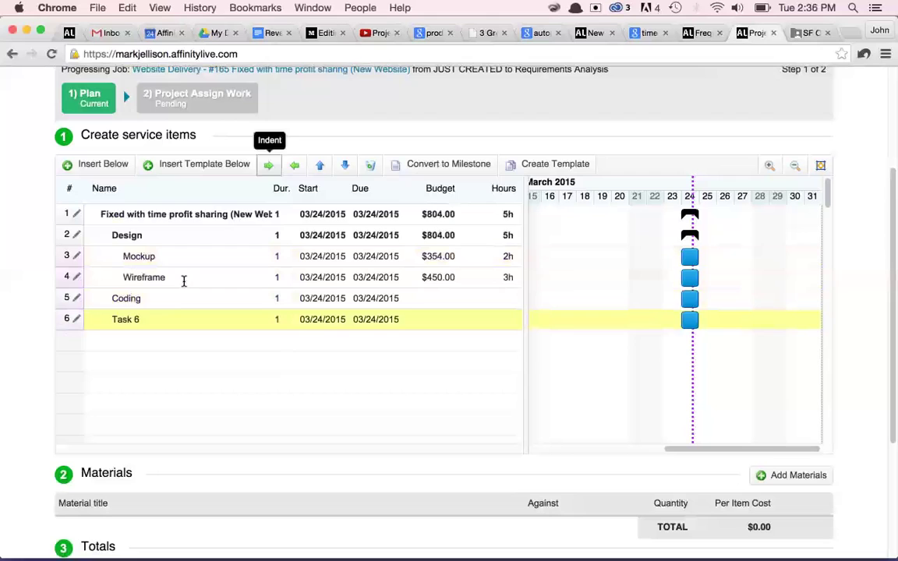
click(269, 166)
double_click(167, 316)
text(HTML)
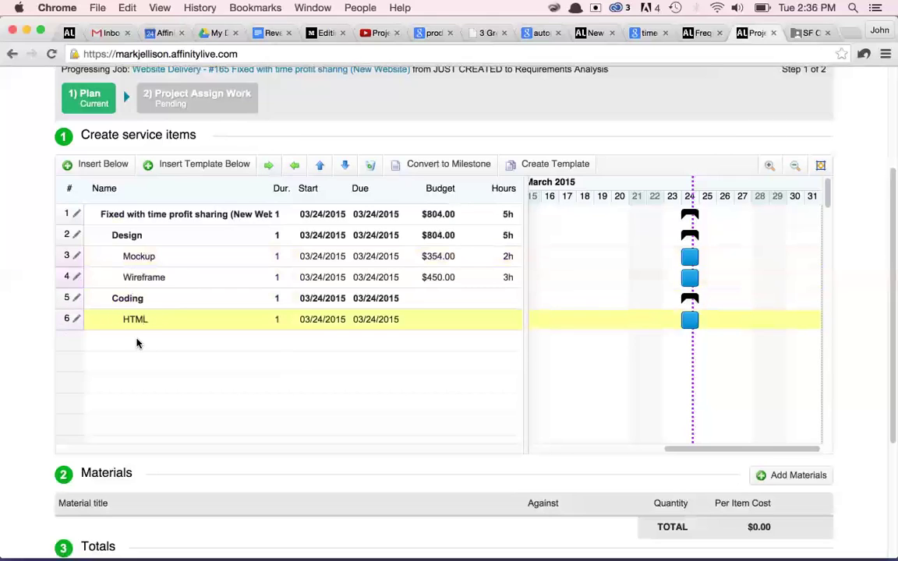
key(Return)
click(268, 165)
double_click(134, 340)
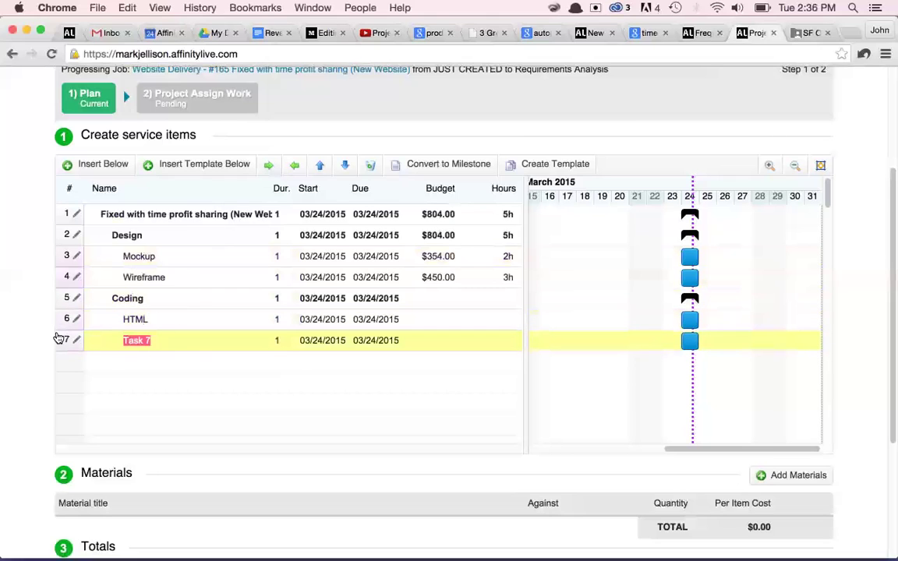
text(CSS)
key(Return)
Budget the HTML task at 2 hours on the Design $150.00 rate.
click(73, 318)
click(251, 221)
text(2)
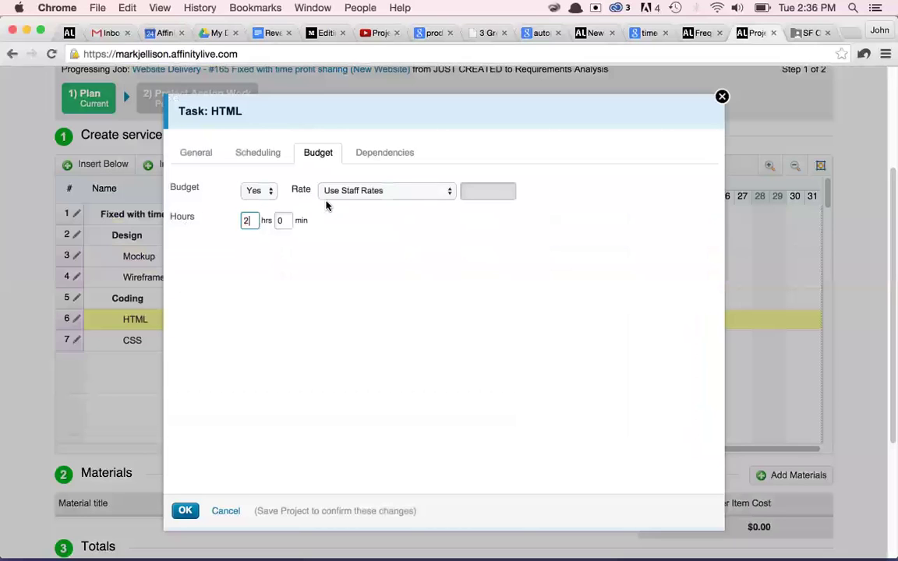
click(331, 192)
click(343, 237)
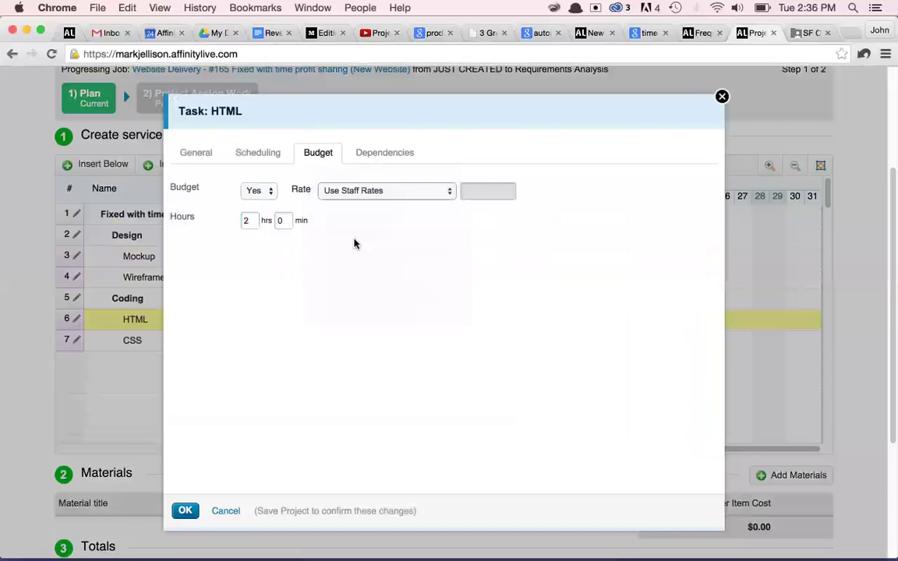
click(185, 512)
Budget the CSS task at 3 hours on the Digital Developer $200.00 rate.
click(76, 340)
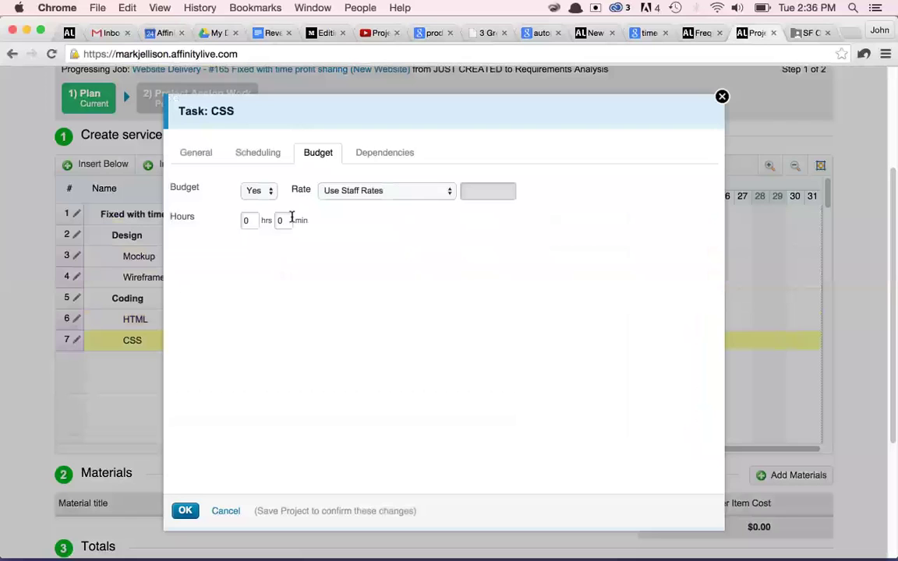
click(335, 191)
click(376, 299)
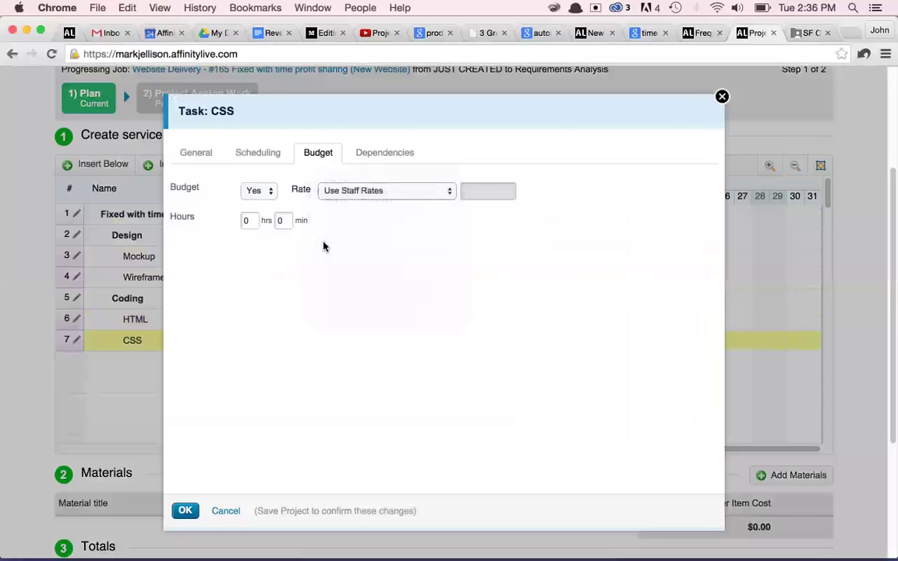
click(250, 221)
text(3)
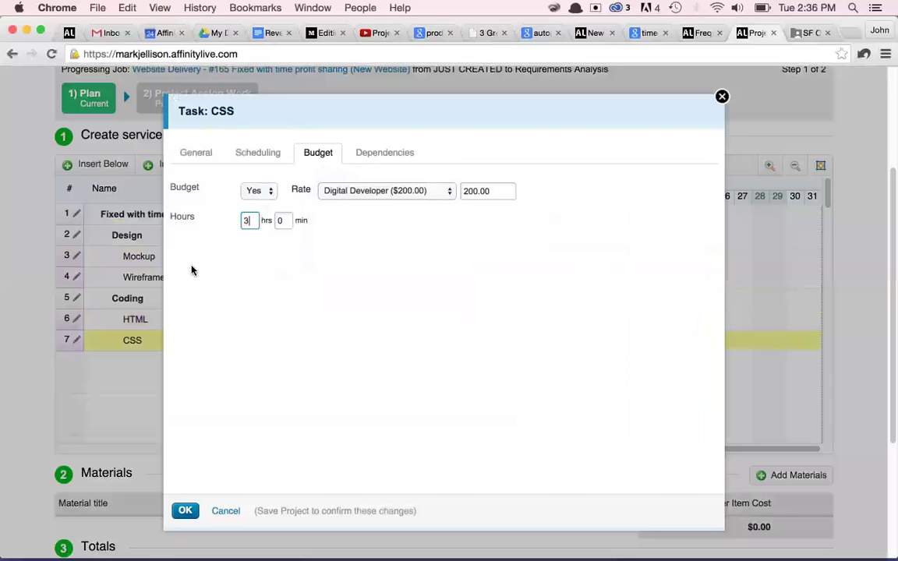
click(185, 511)
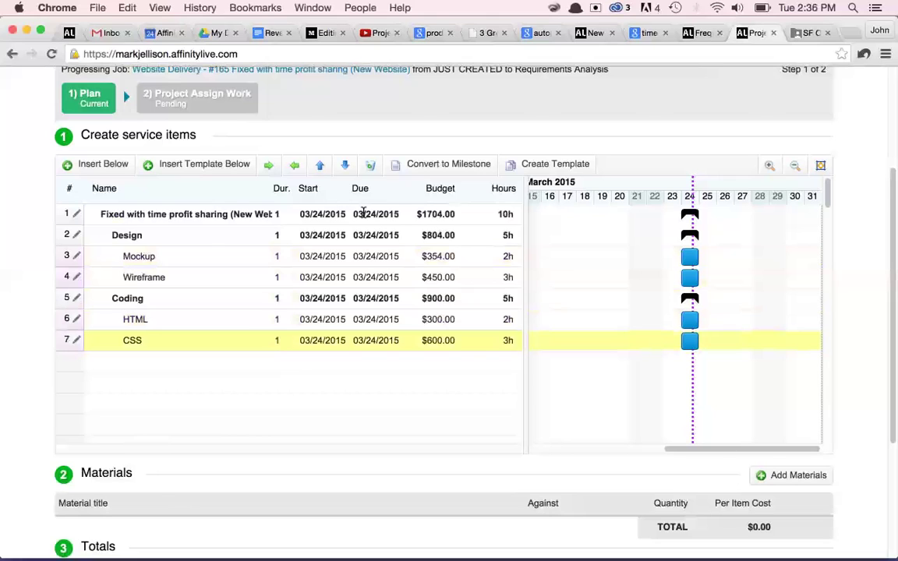
mouse_move(426, 343)
mouse_move(440, 303)
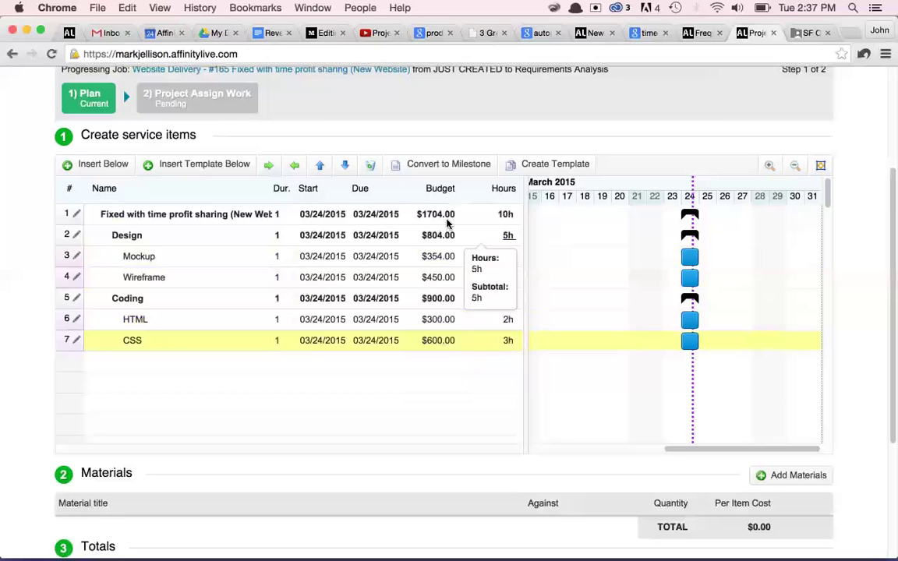
mouse_move(427, 218)
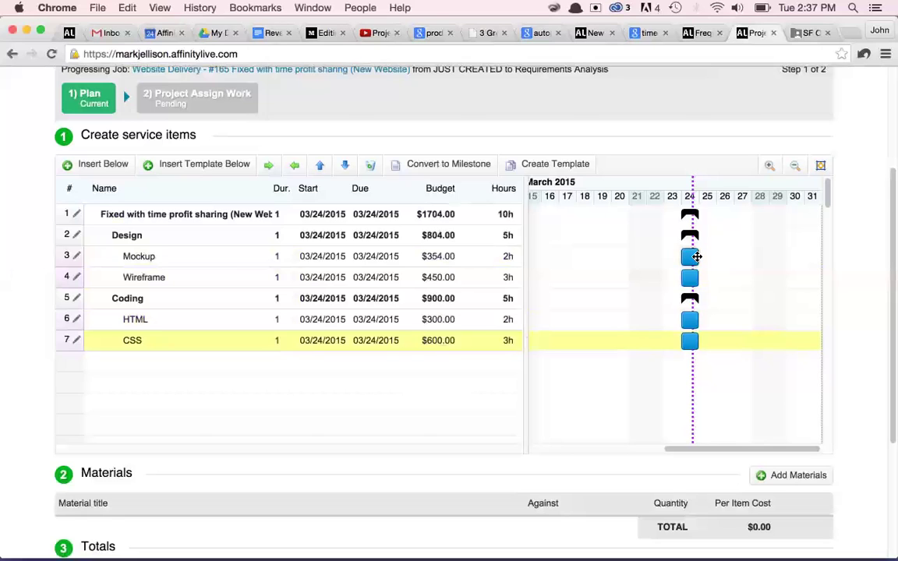
In the Gantt chart, extend Mockup to end 03/27 and move Wireframe to 04/01–04/06.
drag(701, 254, 752, 256)
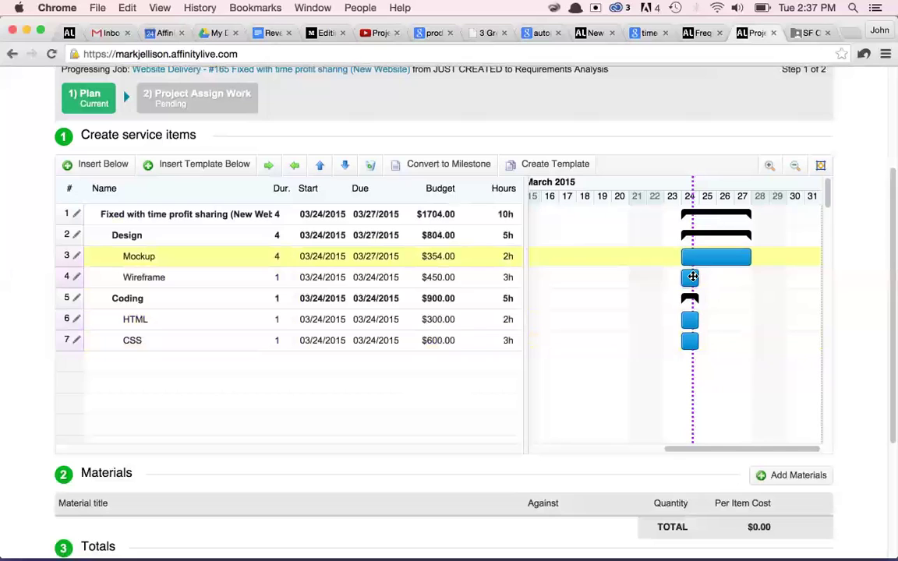
drag(696, 276, 827, 280)
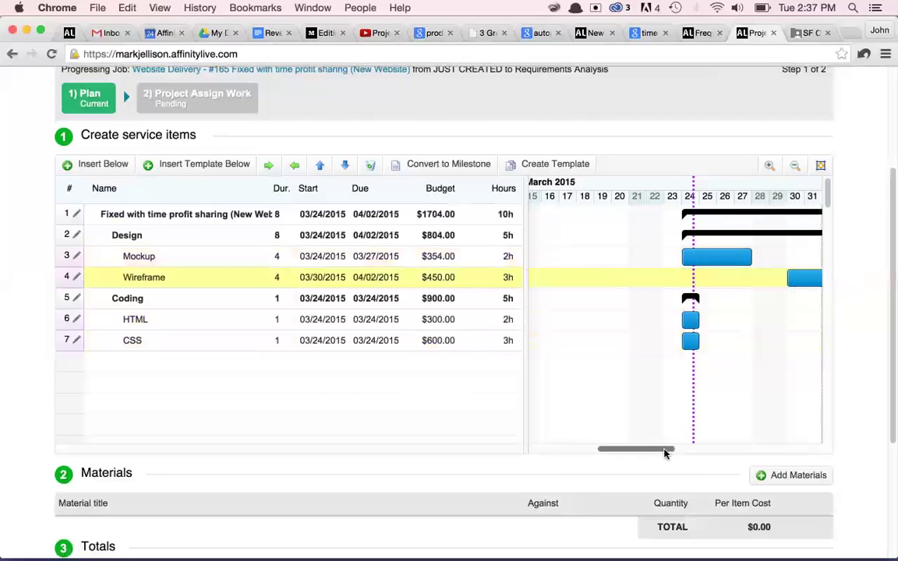
drag(666, 451, 703, 449)
drag(665, 280, 697, 275)
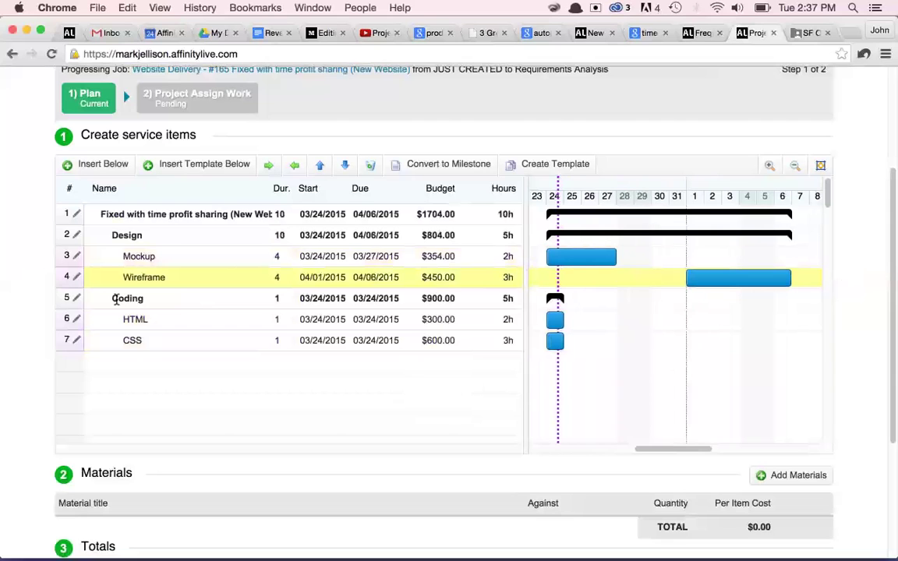
Make Coding depend on Design with a 3-day delay in its dependency settings.
click(69, 301)
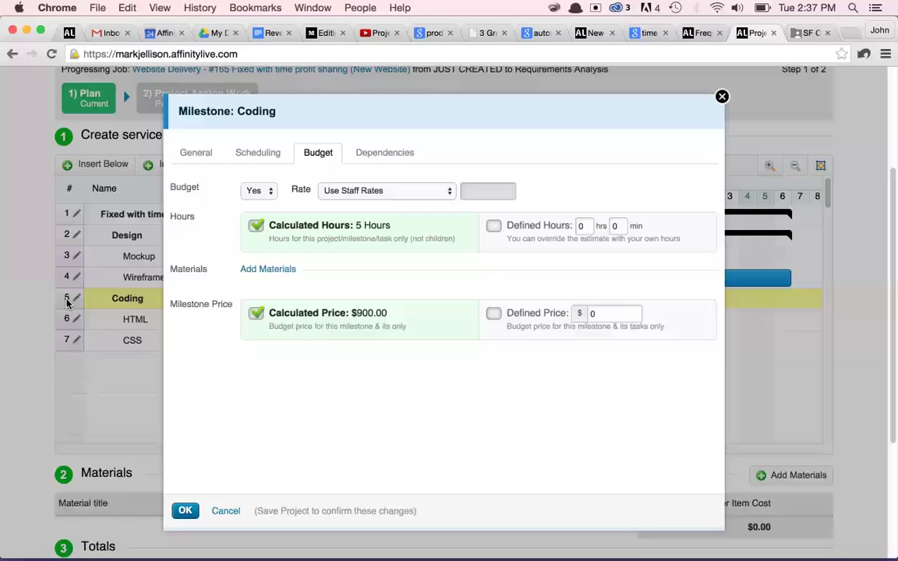
click(375, 156)
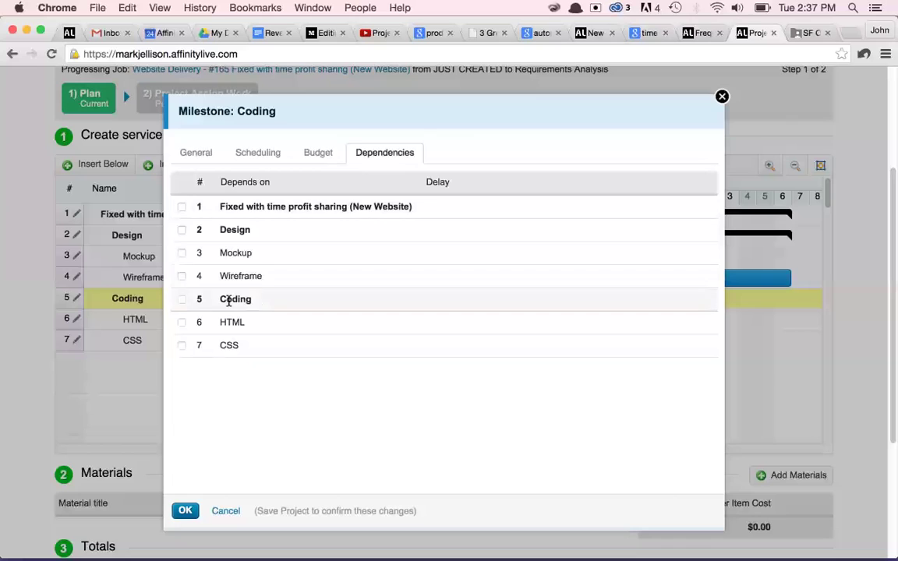
click(182, 231)
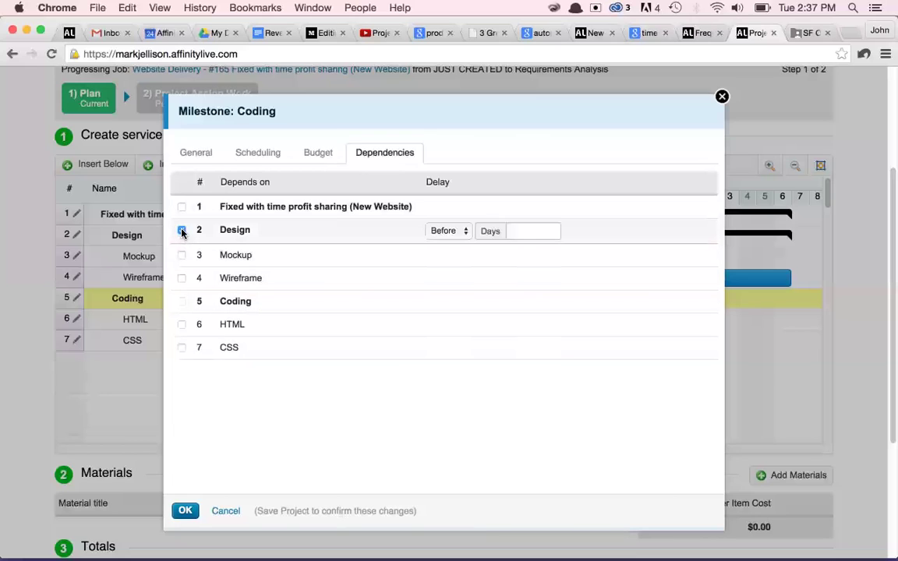
click(512, 228)
text(3)
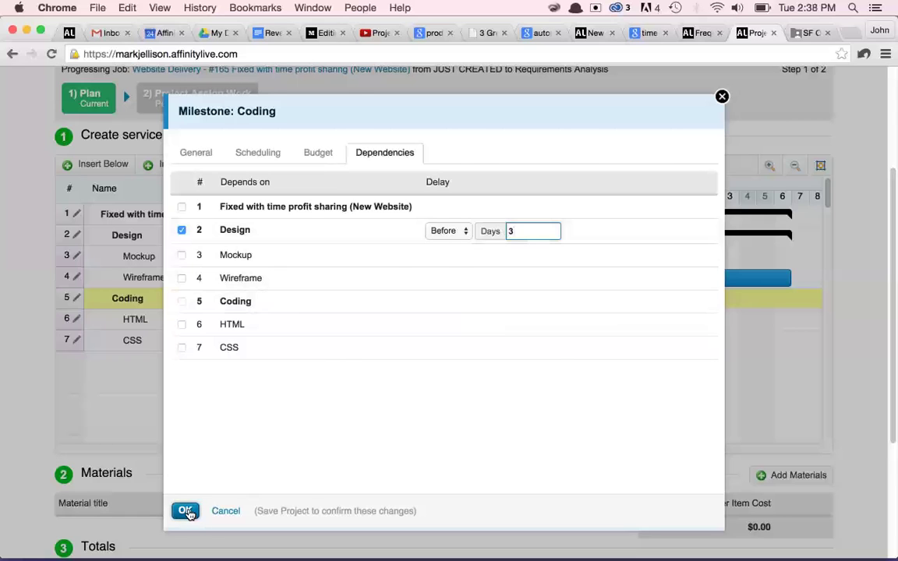
click(186, 511)
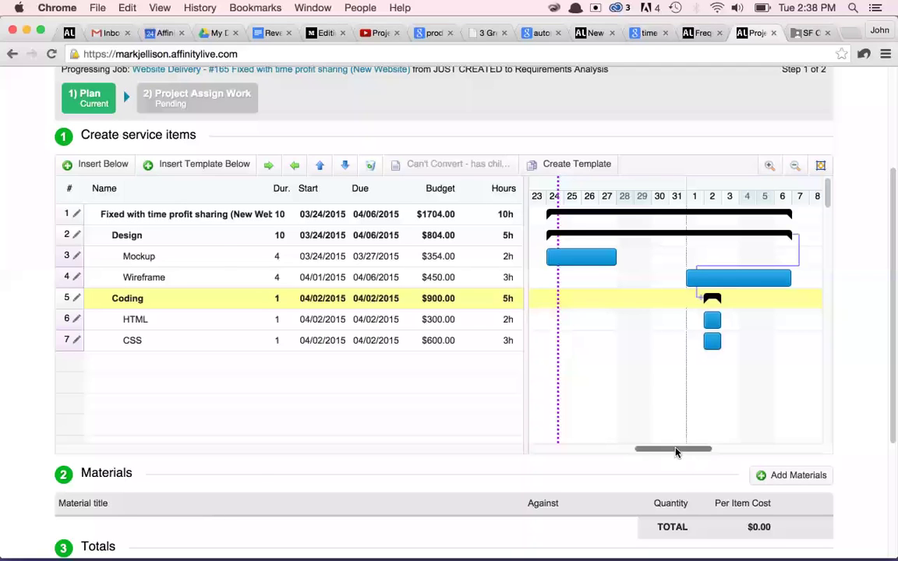
Schedule HTML for 04/02–04/07 and CSS for 04/08–04/13, then save the plan committed to schedule.
scroll(608, 403, right, 5)
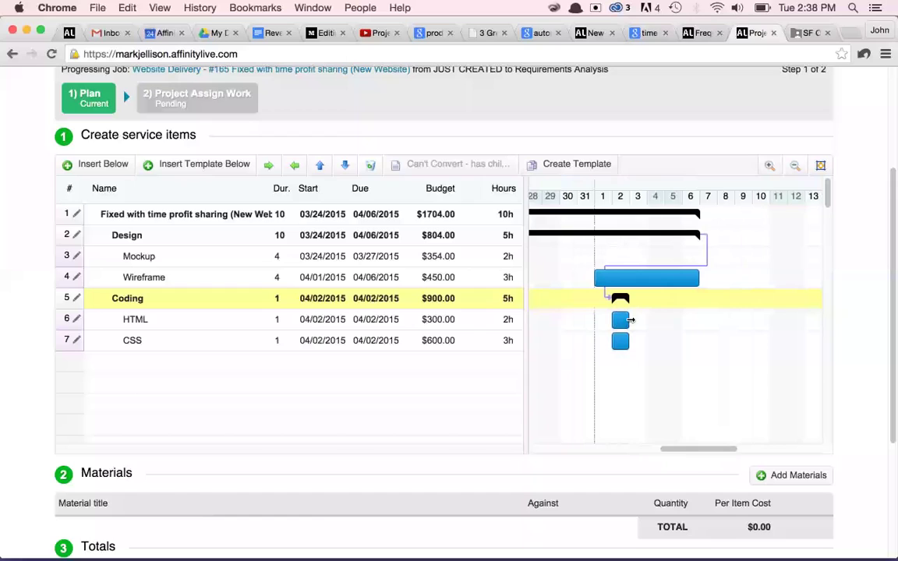
drag(629, 320, 719, 322)
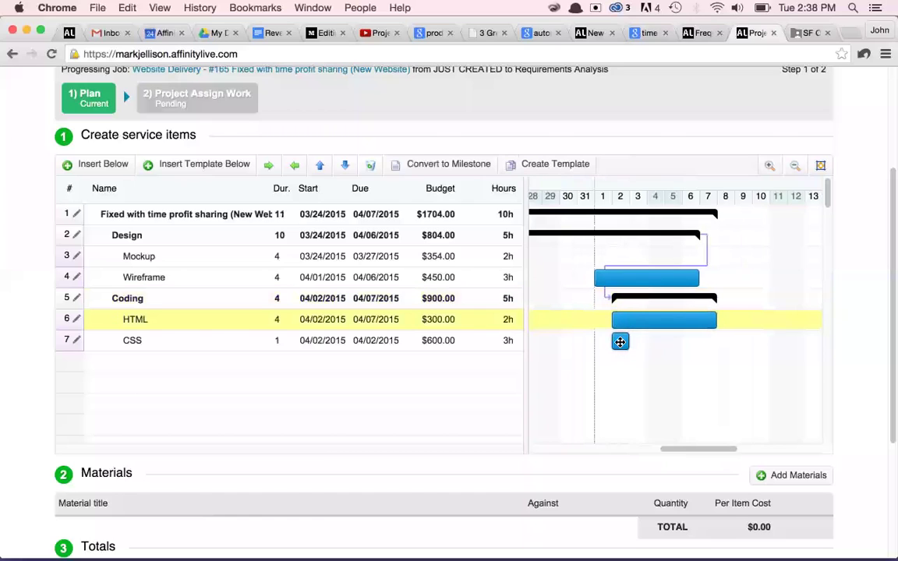
drag(619, 341, 809, 340)
mouse_move(712, 449)
mouse_down()
mouse_move(726, 449)
mouse_move(709, 450)
mouse_up()
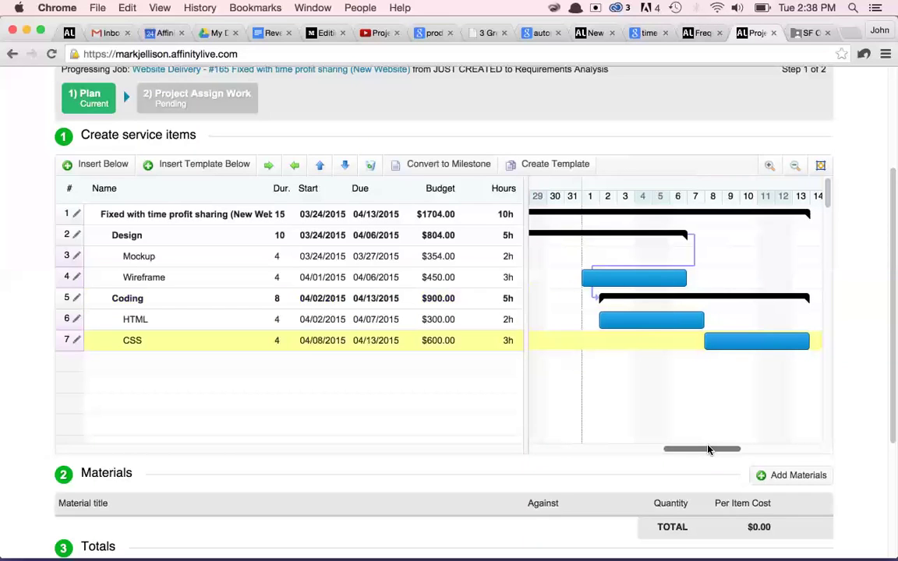
scroll(35, 340, down, 5)
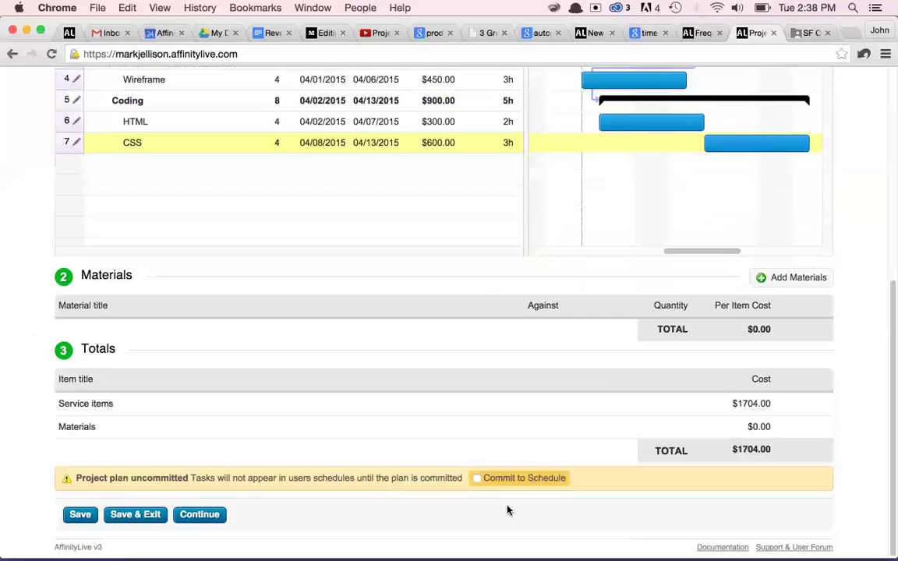
click(81, 514)
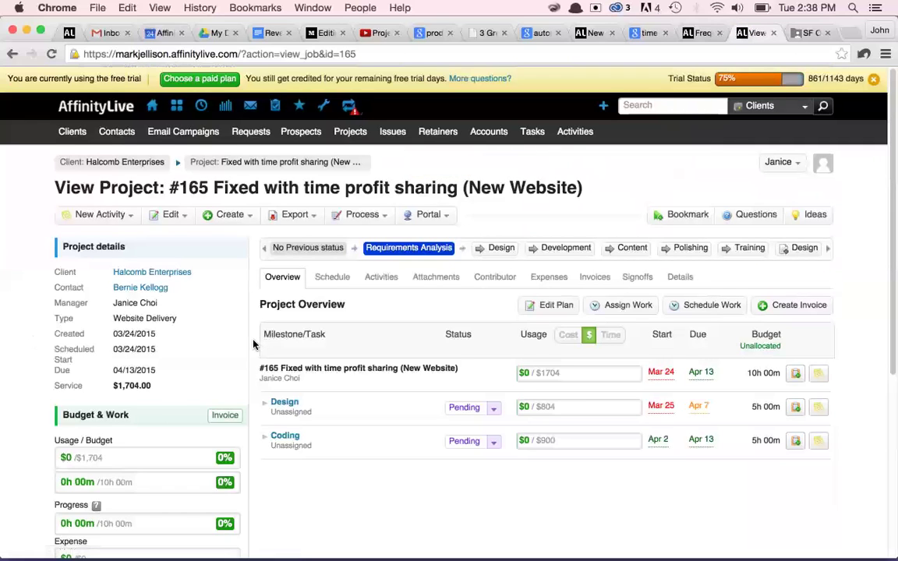
Log a 2-hour activity with subject '2h' against the Mockup task.
click(264, 402)
scroll(330, 389, down, 1)
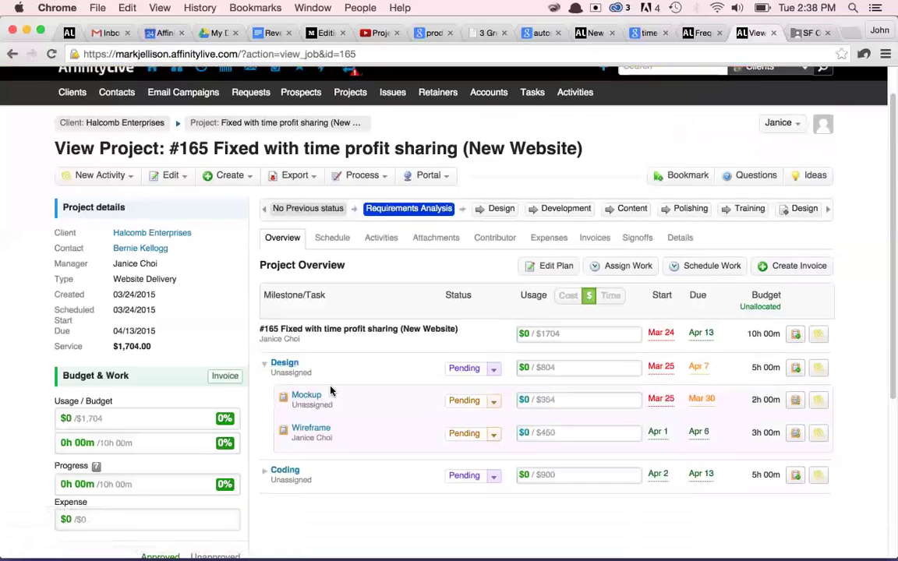
click(815, 398)
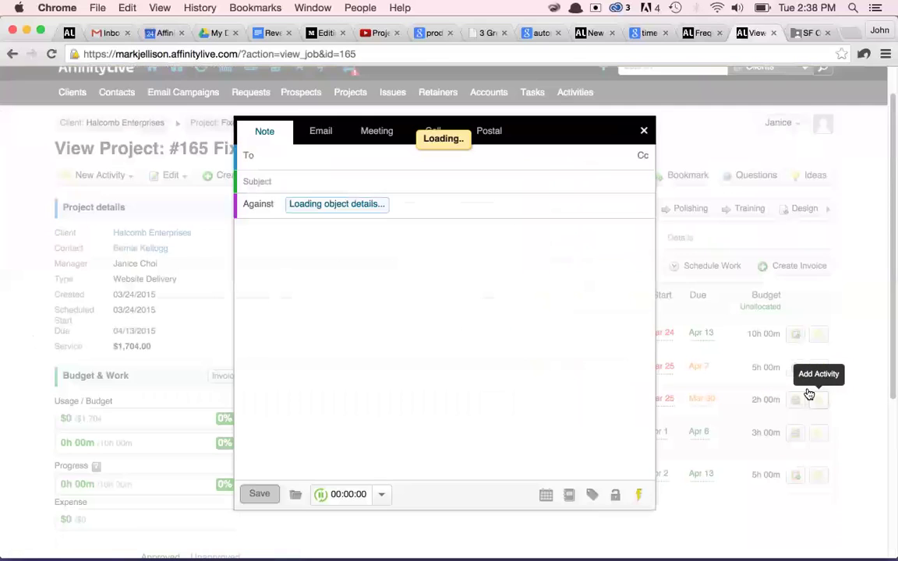
click(279, 180)
text(2h)
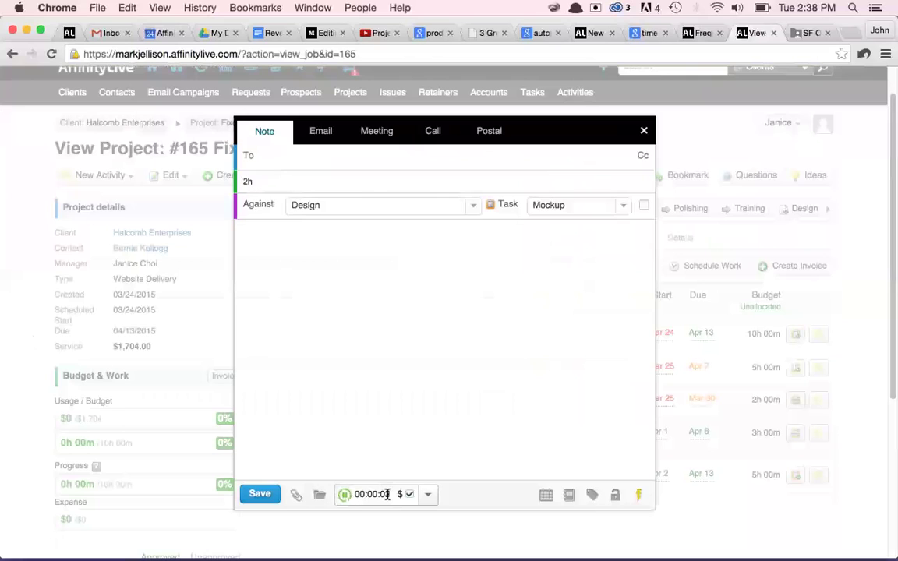
click(344, 494)
text(3)
text(2:)
click(260, 494)
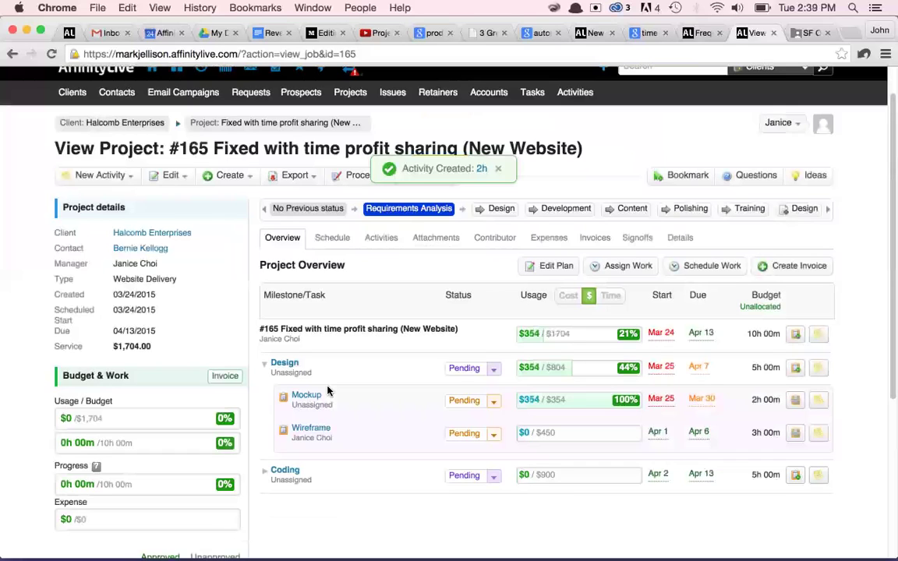
Log a 2-hour activity against the Wireframe task, replacing the timer value with 2.
click(818, 434)
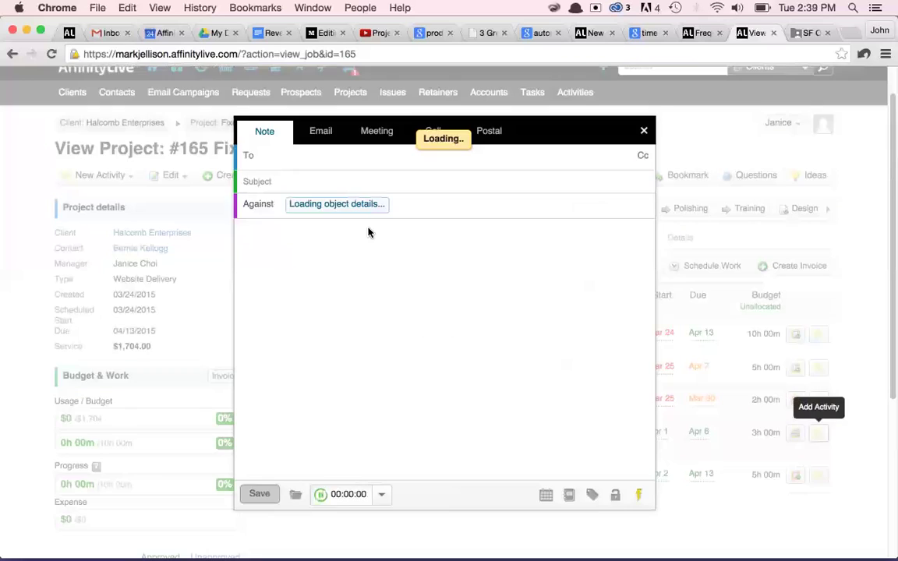
click(348, 495)
key(BackSpace)
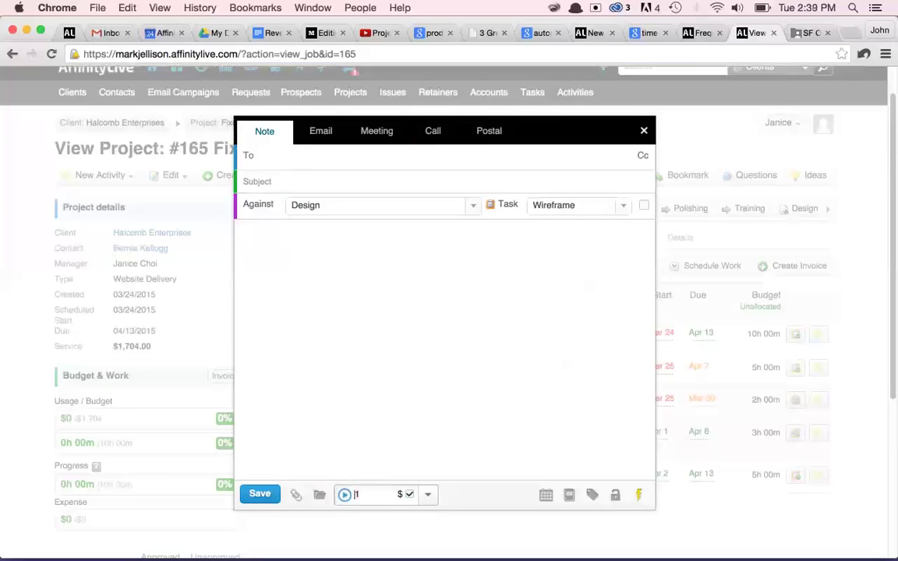
text(2:00:00)
click(295, 184)
text(2)
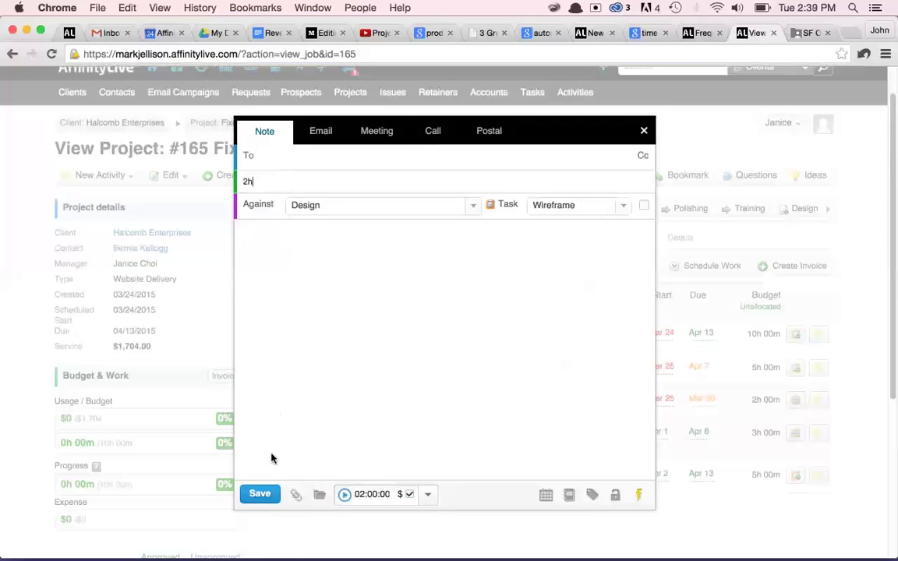
click(259, 493)
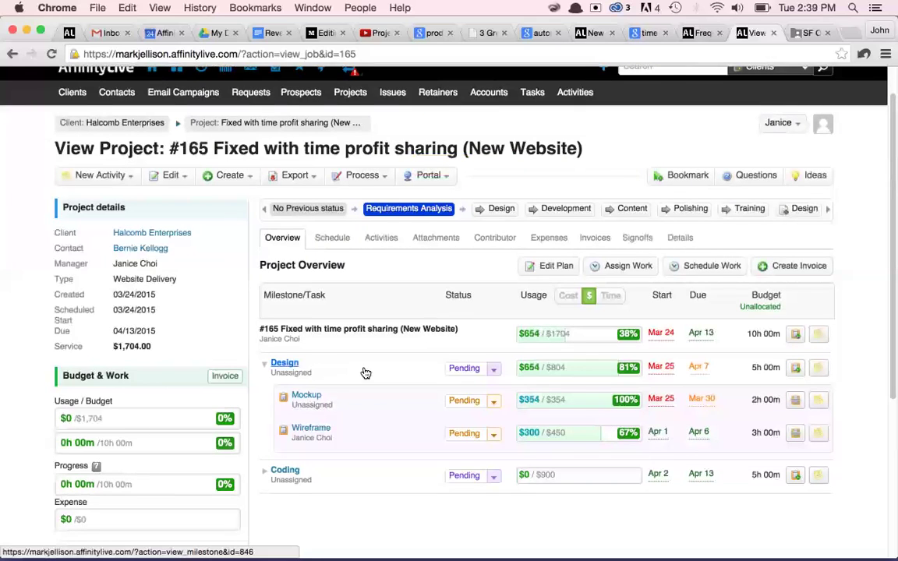
Set Design's status to Complete, approve all its logged time, and return to the project overview.
click(483, 368)
click(484, 401)
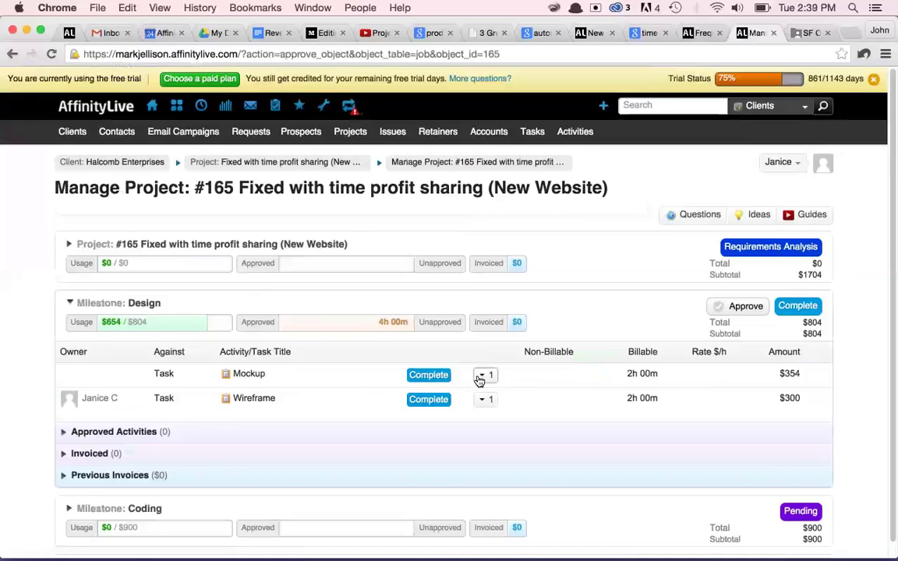
click(481, 378)
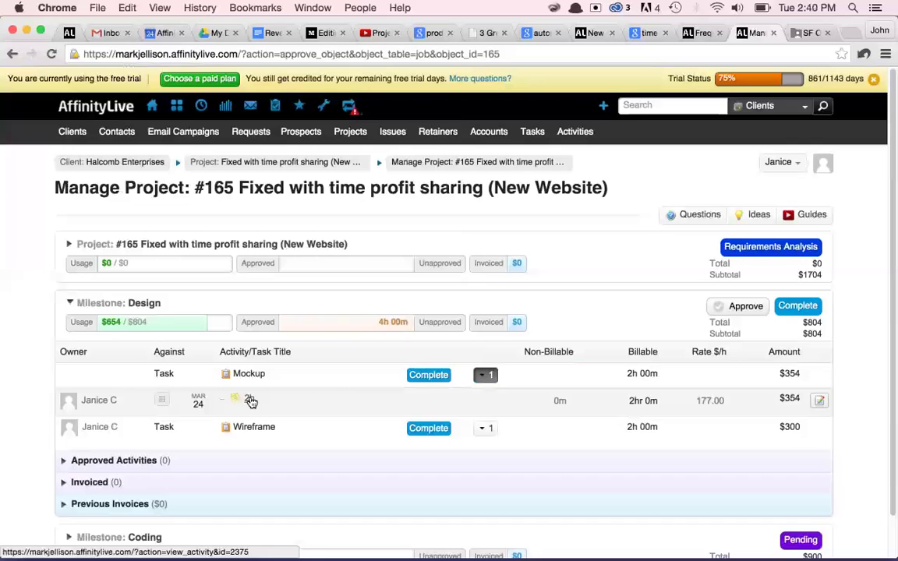
click(741, 307)
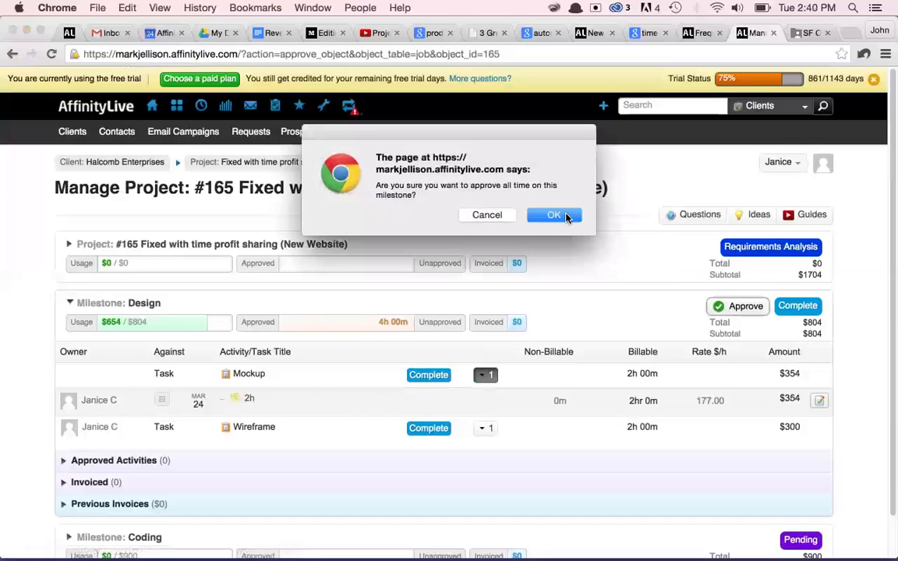
click(553, 215)
click(344, 167)
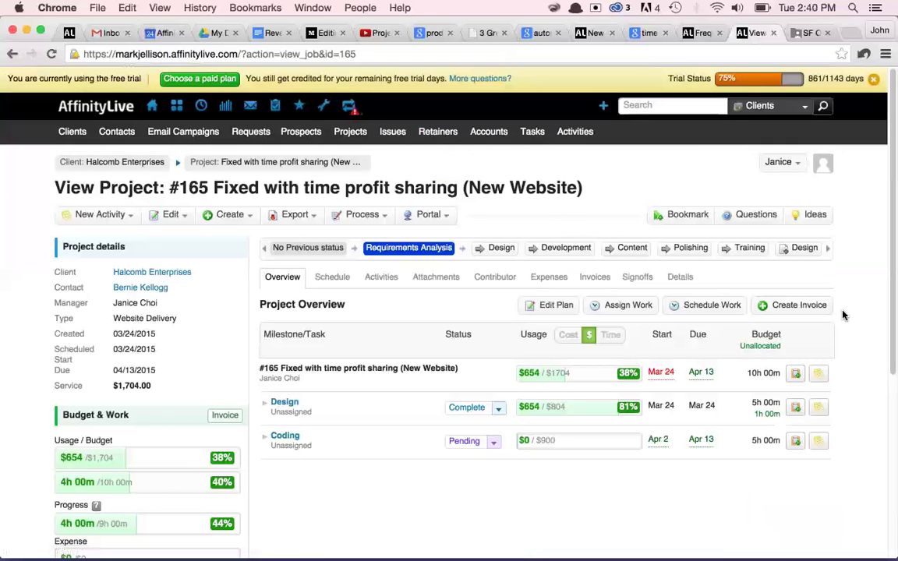
Start an invoice titled '1st month - 1st milestone' for Time & Materials logged before Mar 31, 2015.
click(780, 305)
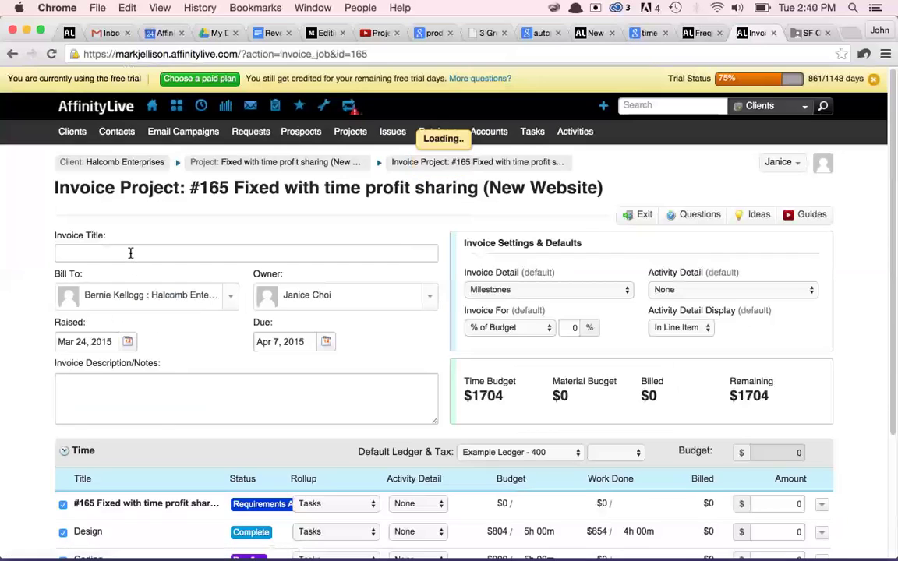
click(130, 252)
text(1st mon)
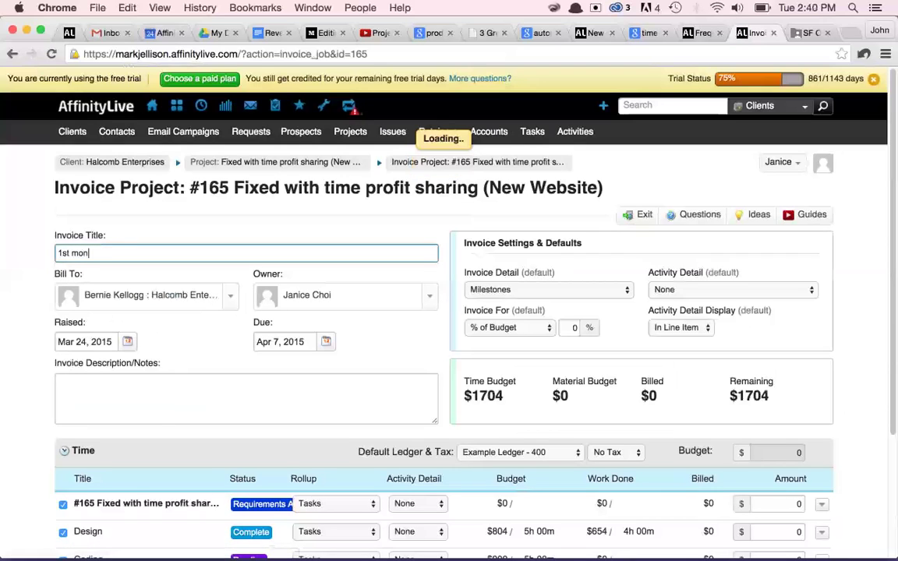
text(th - 1st milestone)
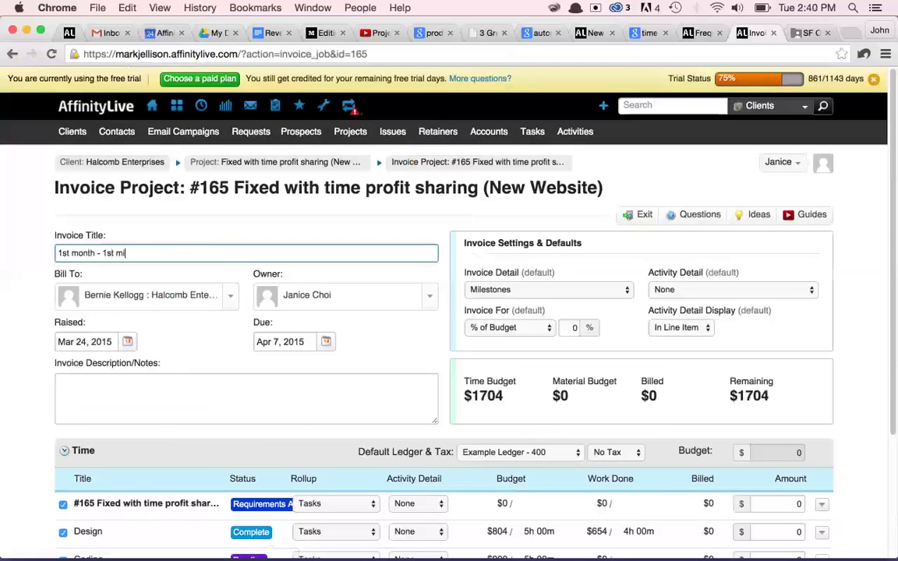
click(483, 329)
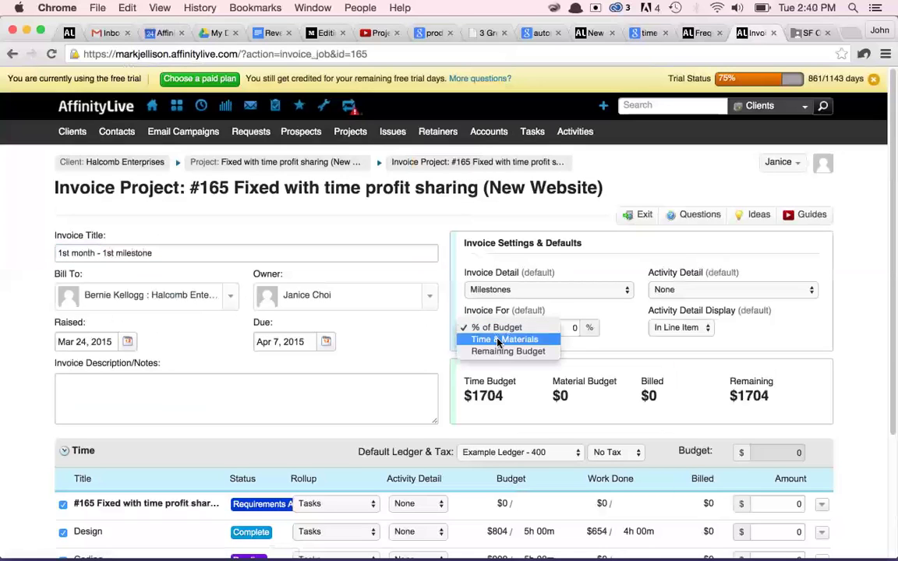
click(497, 340)
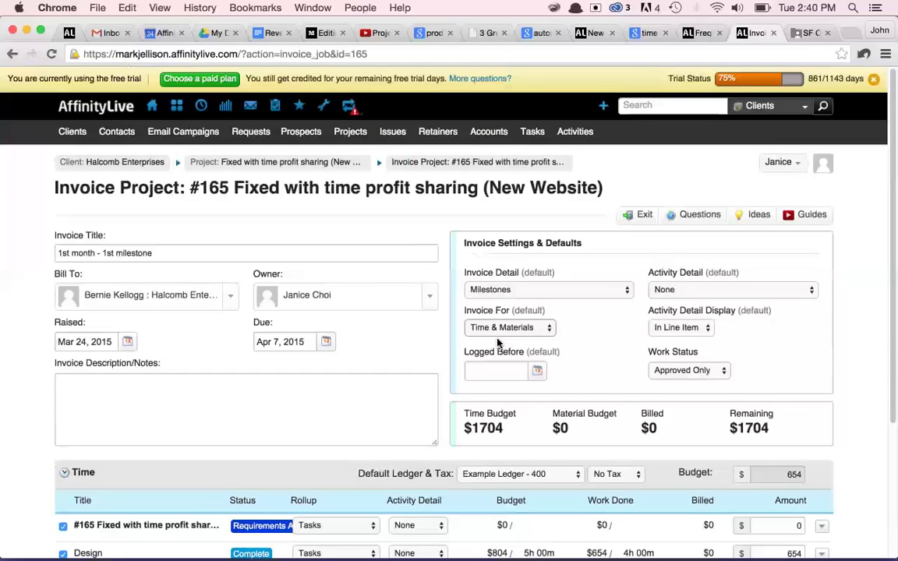
click(495, 371)
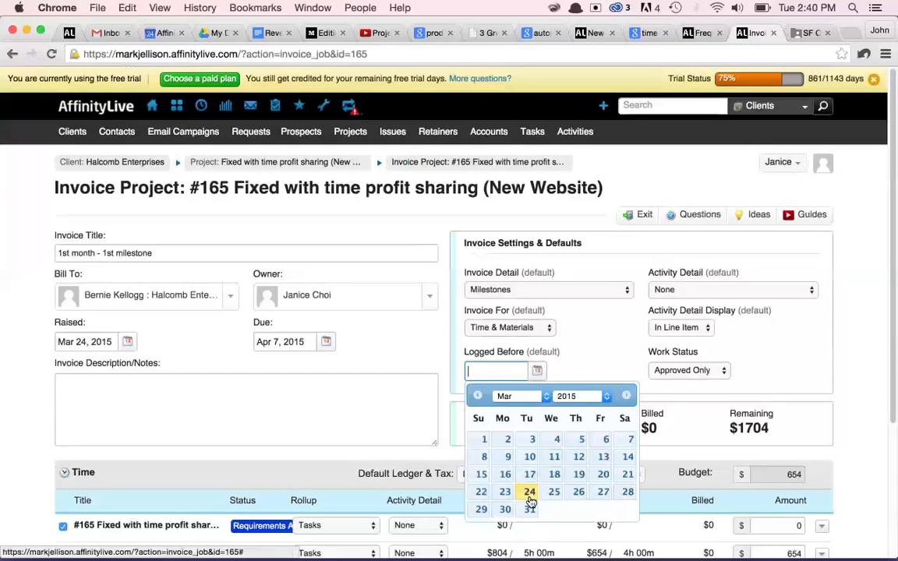
Exclude the Coding milestone, set the invoice to email the client, and save it.
scroll(601, 329, down, 3)
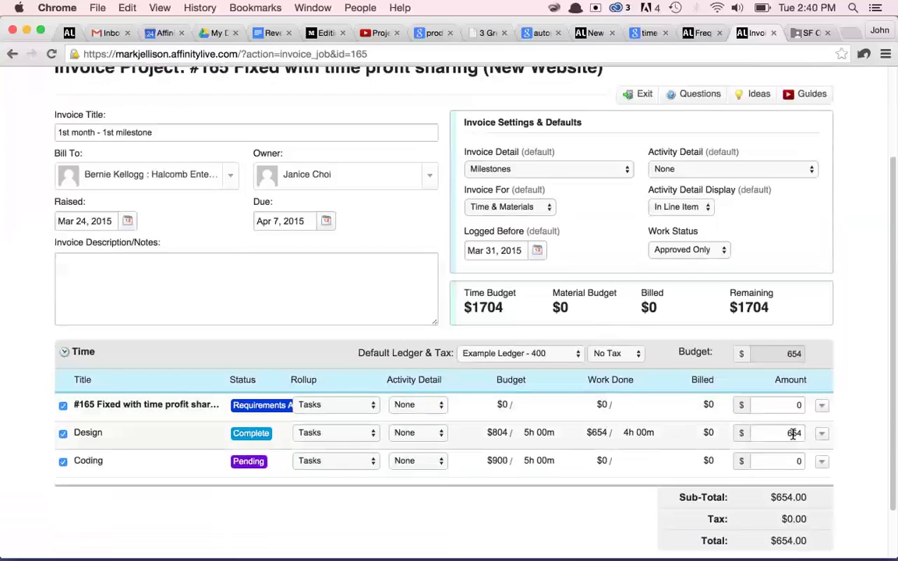
click(63, 461)
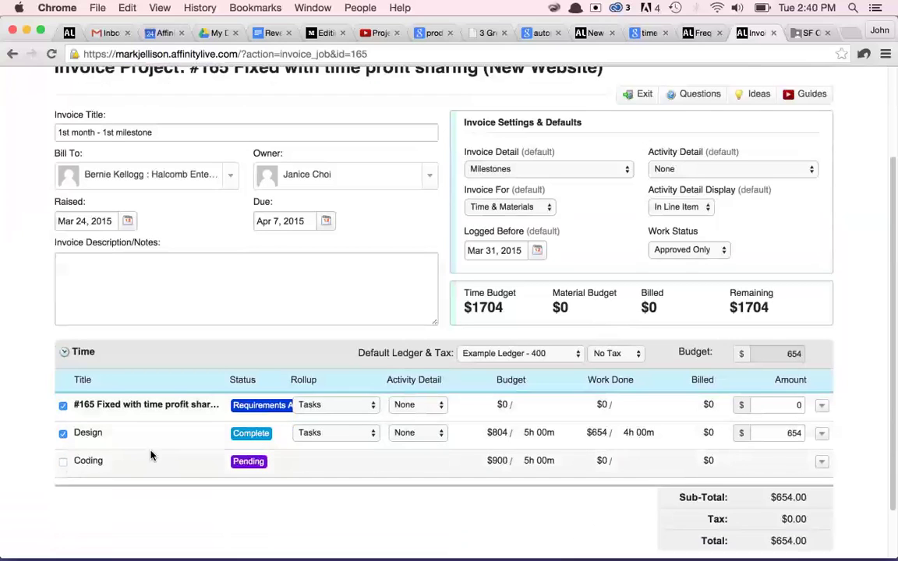
click(822, 432)
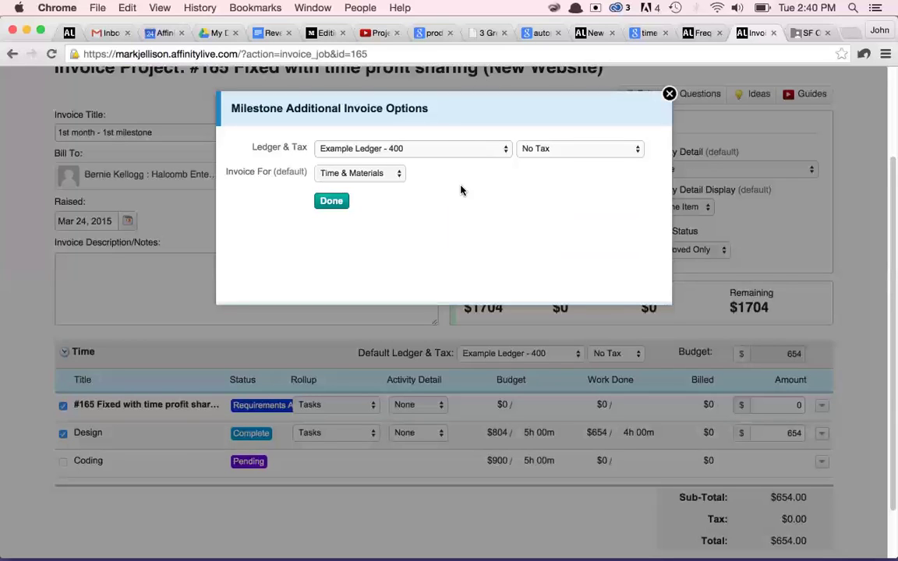
click(669, 94)
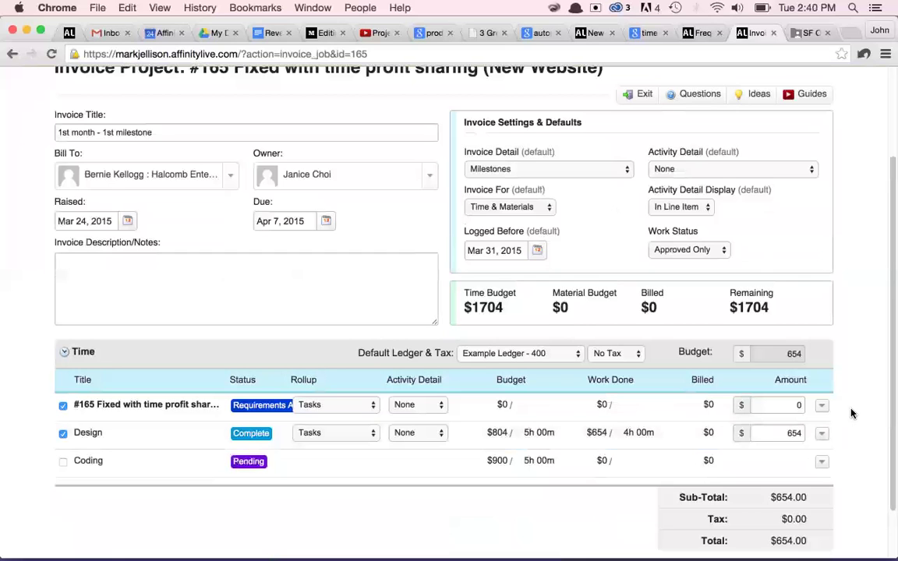
scroll(161, 369, down, 3)
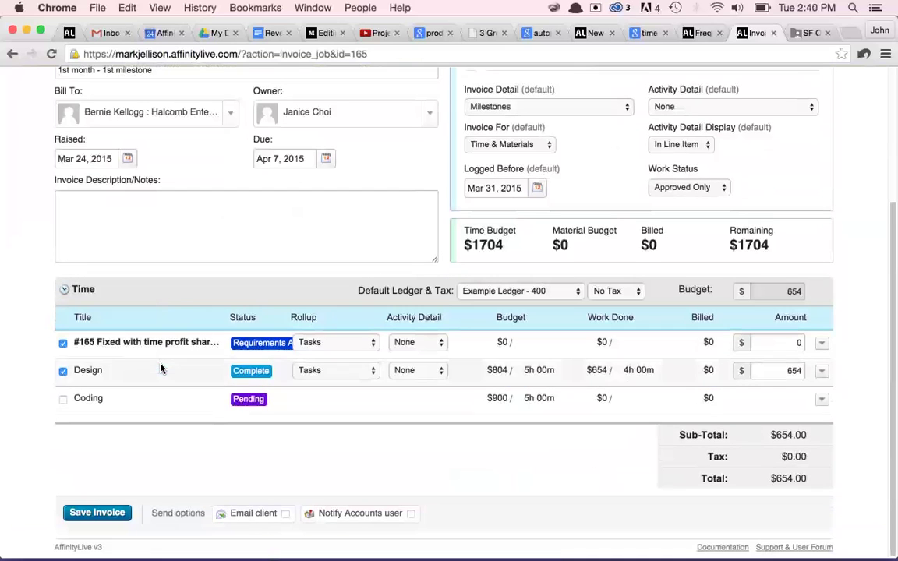
click(279, 516)
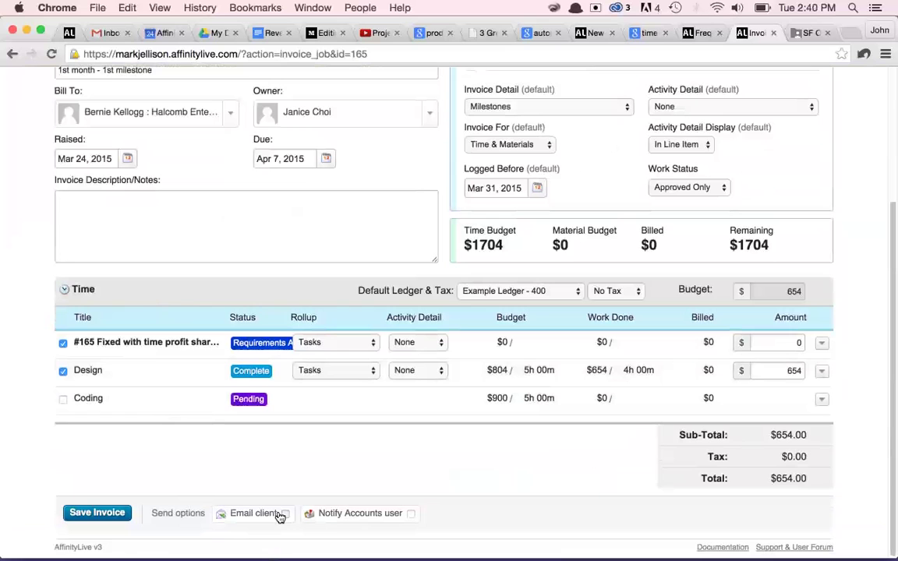
click(70, 511)
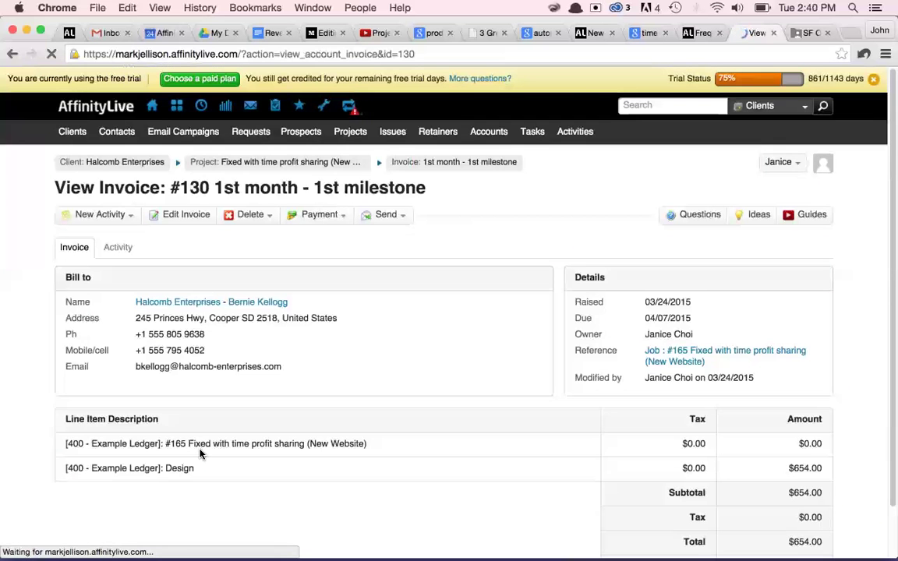
Return from invoice #130 to project #165's overview page.
click(220, 165)
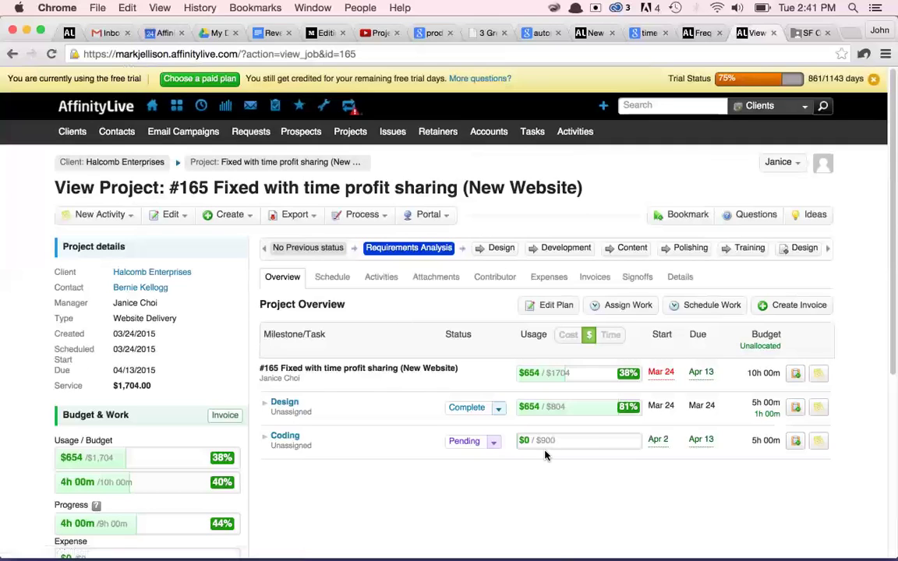
Expand the Coding milestone to list its HTML and CSS tasks.
scroll(351, 399, down, 3)
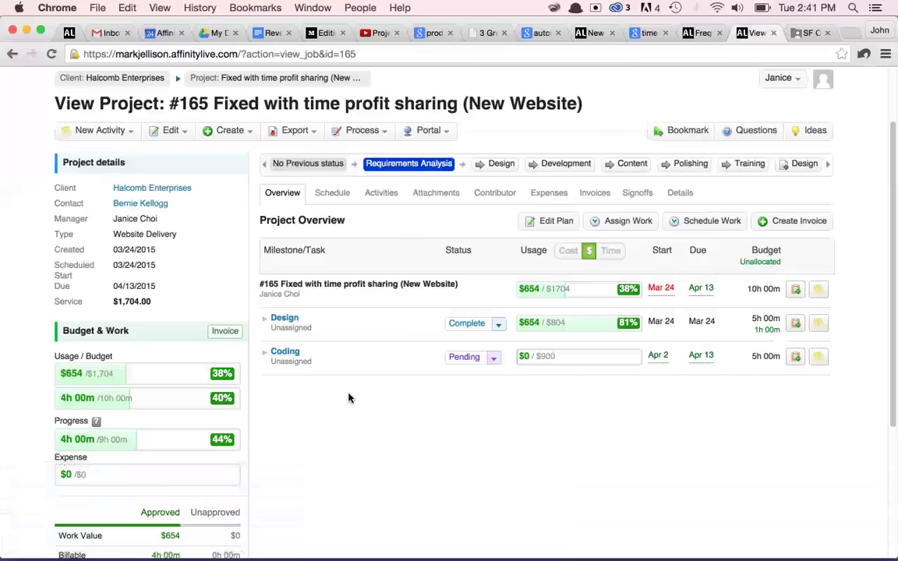
click(264, 355)
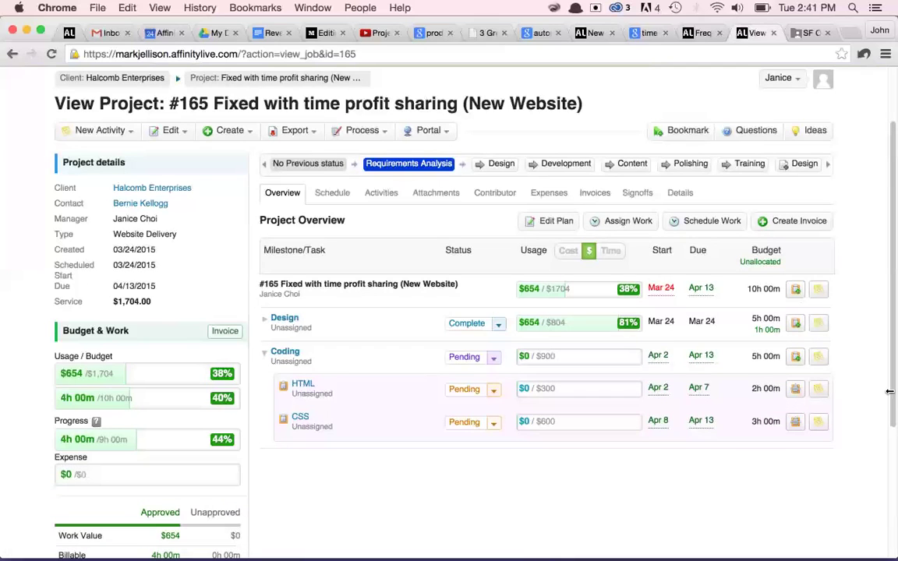
Log a 2-hour activity with subject '2h' on the HTML task.
click(818, 392)
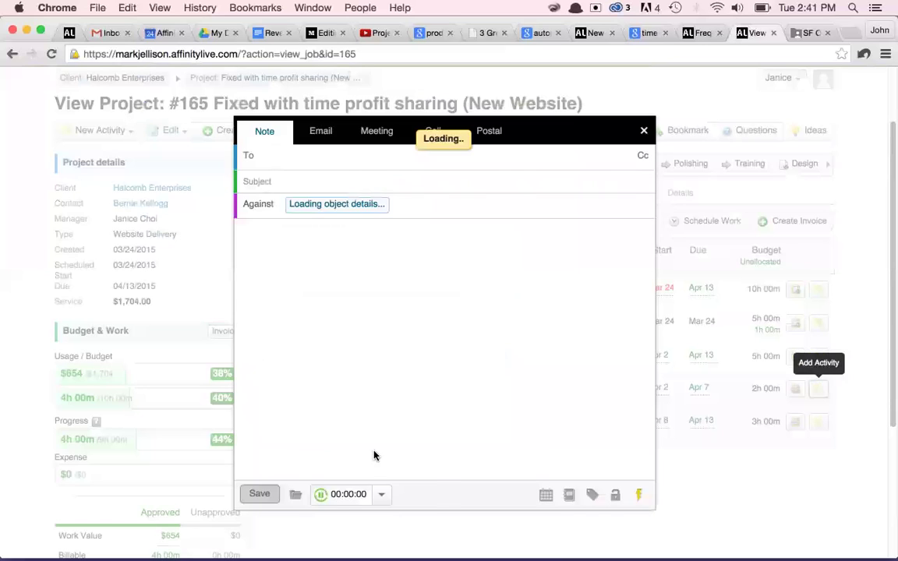
click(360, 493)
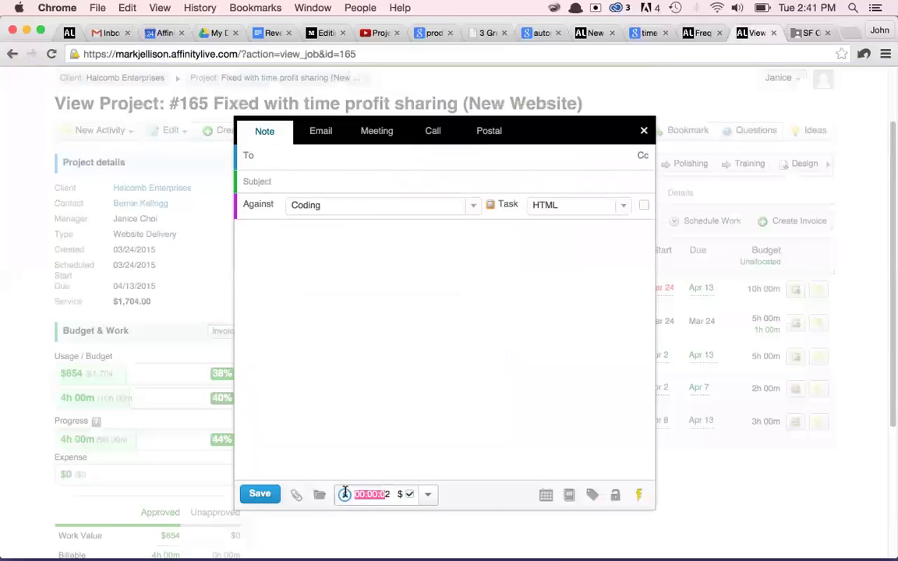
text(2h)
click(305, 292)
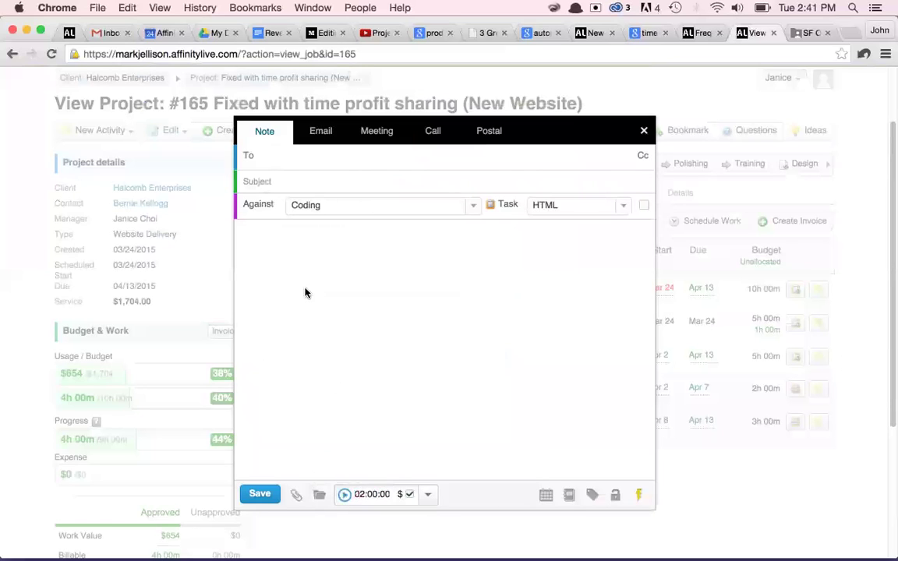
click(298, 180)
text(2h)
click(259, 493)
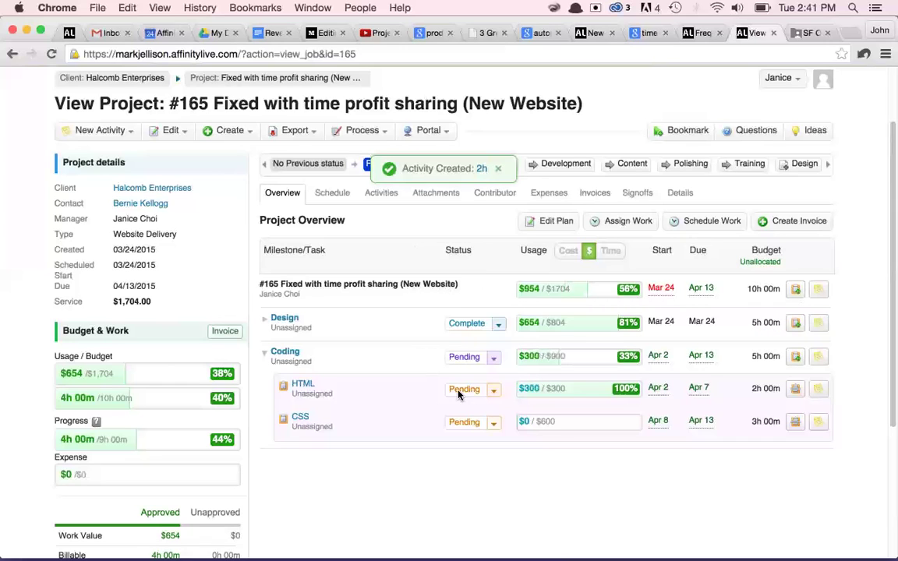
Log a 3-hour activity with subject '3h' on the CSS task.
click(817, 421)
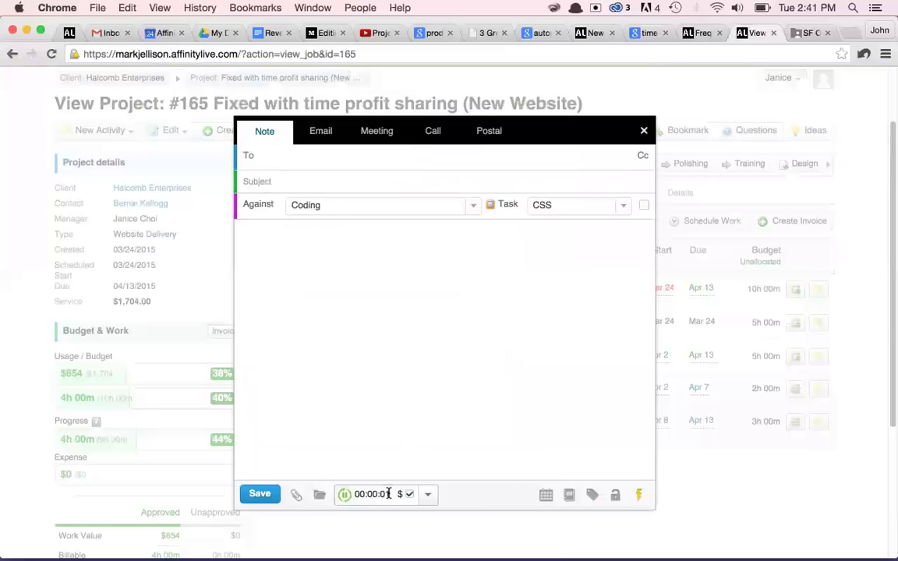
click(340, 494)
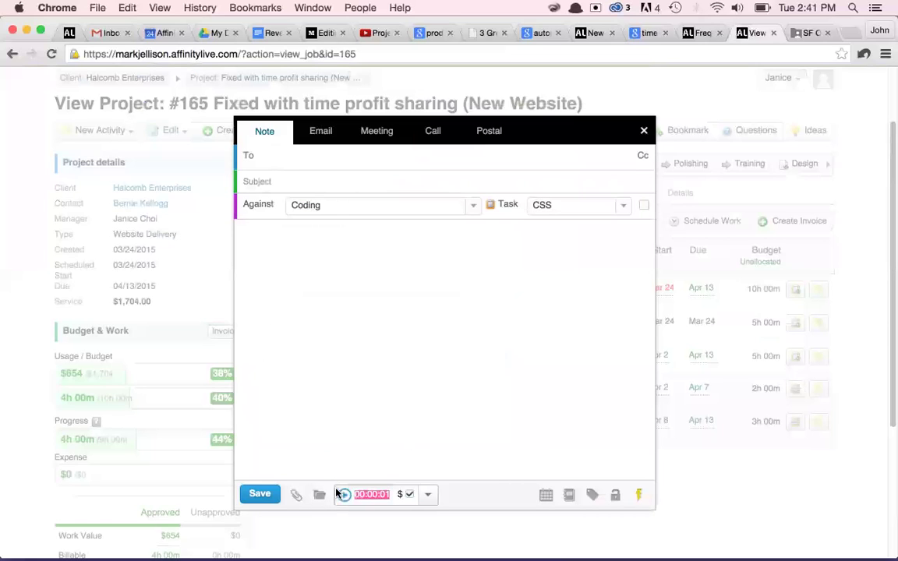
text(3:)
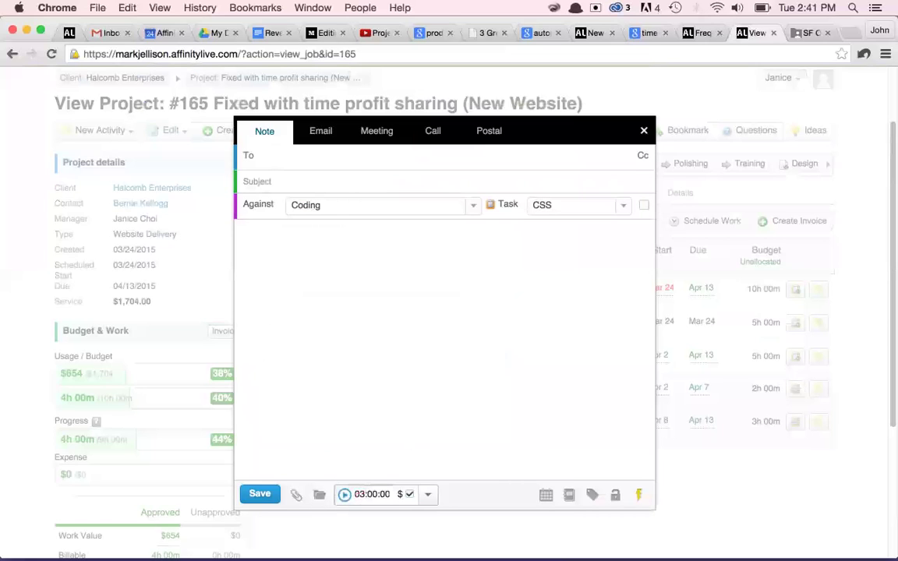
click(286, 179)
text(3h)
click(269, 494)
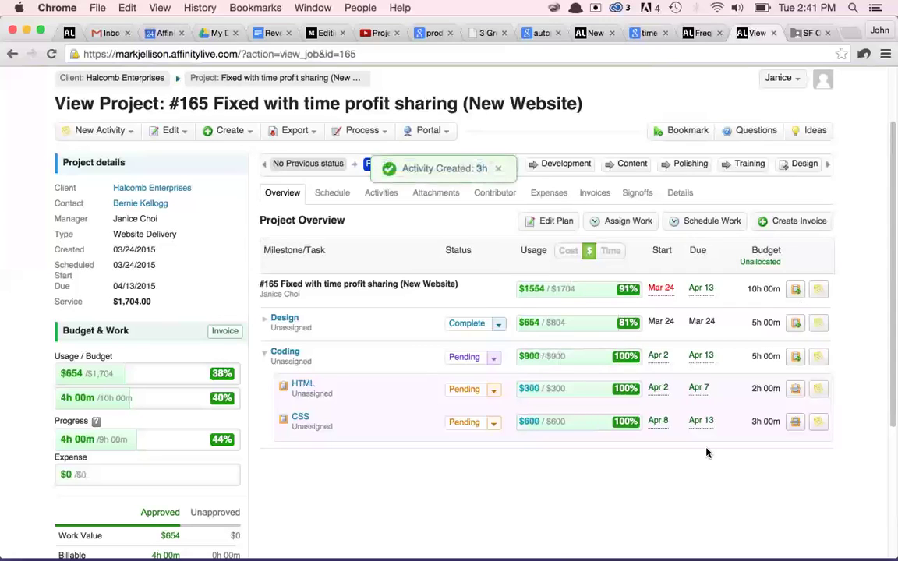
click(478, 360)
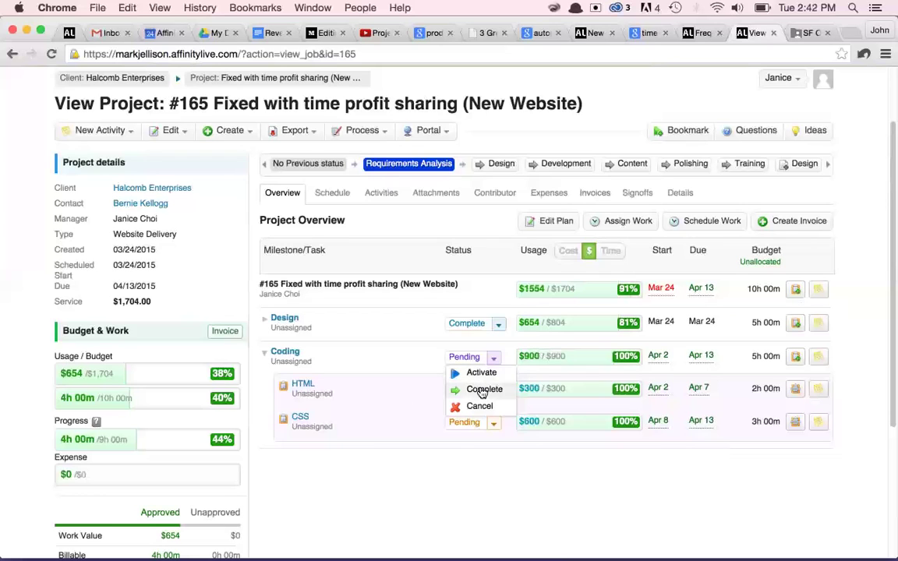
Set the Coding milestone to Complete at $900 of $900 and start a new activity on it.
click(483, 390)
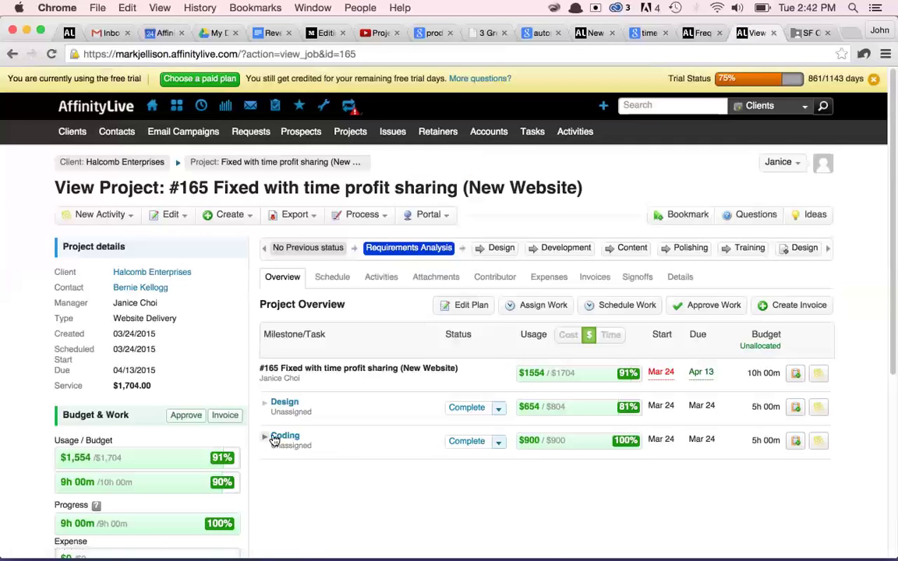
click(818, 440)
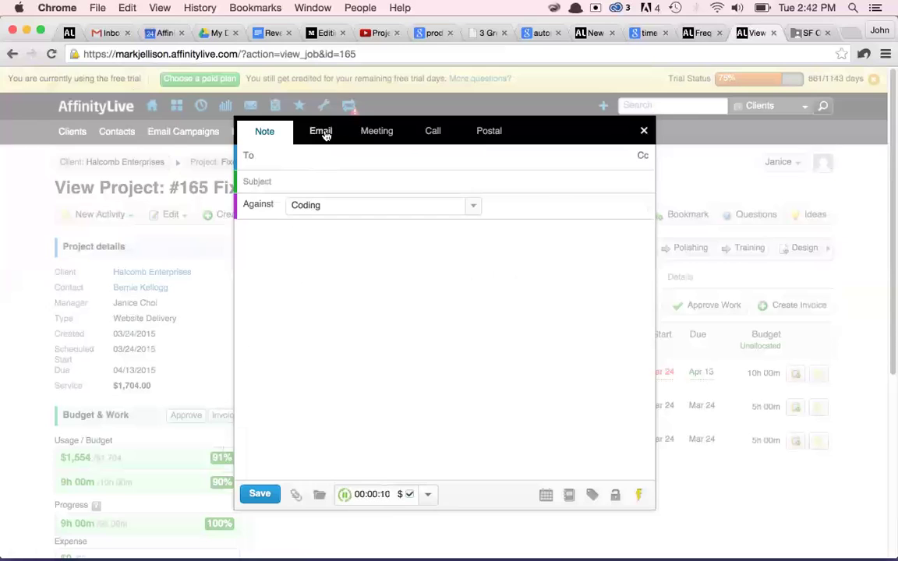
Switch the new Coding activity to Email, clear its timer, and close it unsent.
click(327, 135)
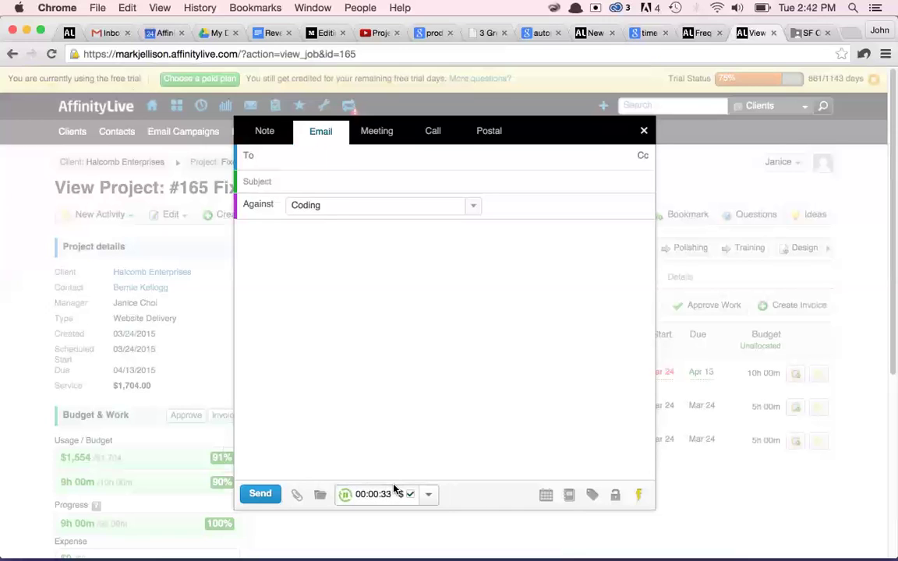
click(344, 495)
key(BackSpace)
click(643, 130)
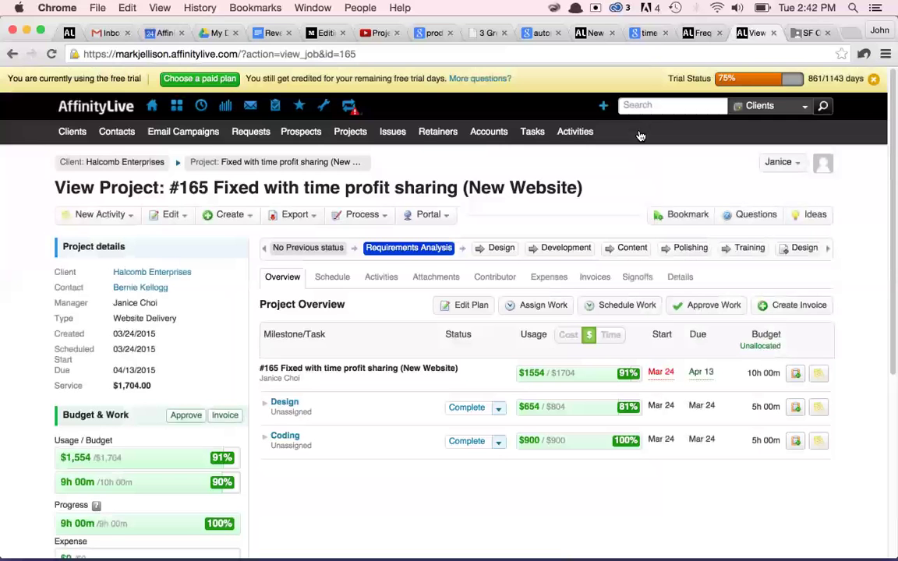
Approve the Coding milestone's 5 hours of logged work.
click(704, 307)
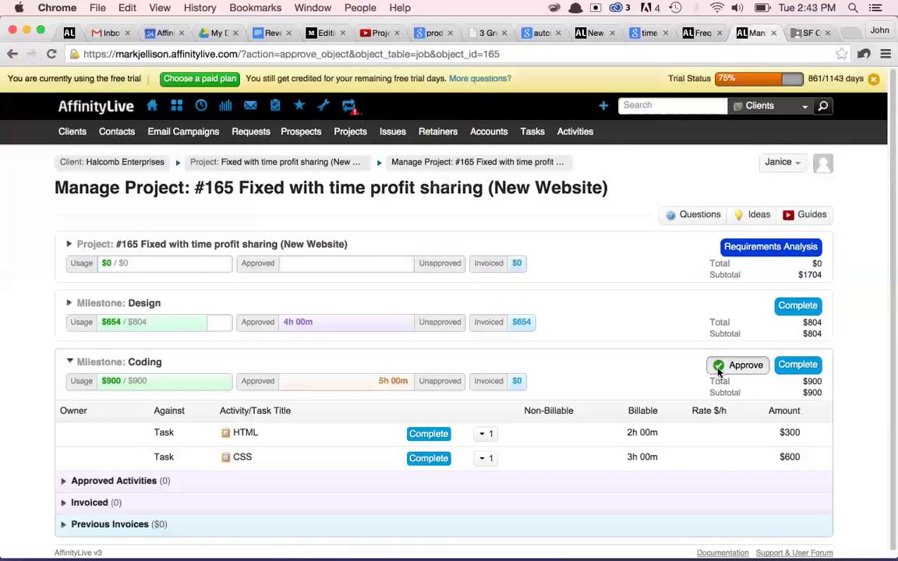
click(557, 222)
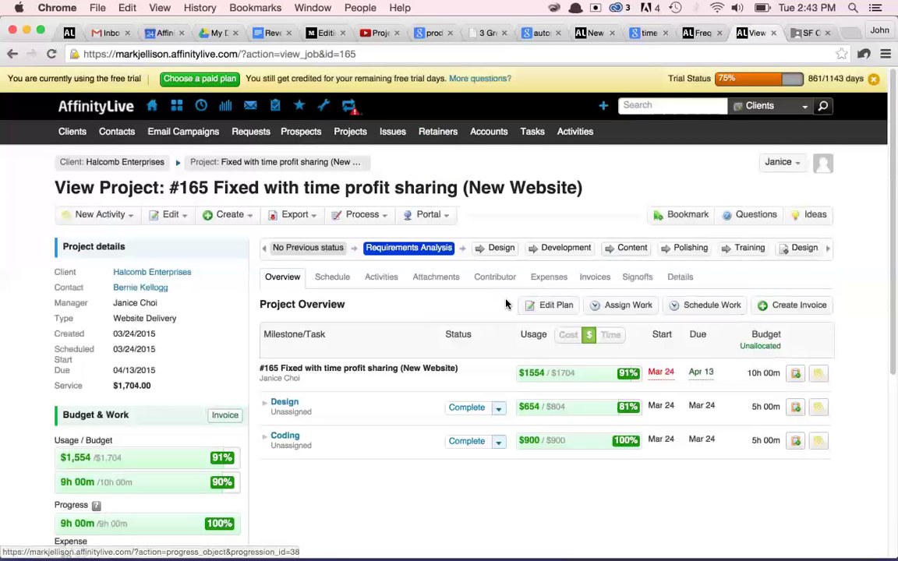
Fill in a Time & Materials invoice titled '2nd milestone (coding) -' and set it to email the client.
click(780, 307)
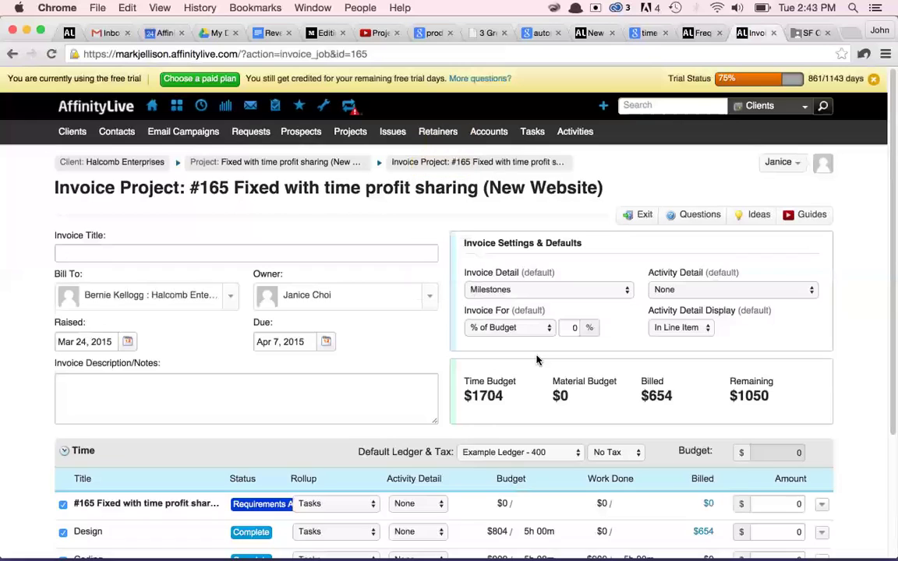
click(250, 248)
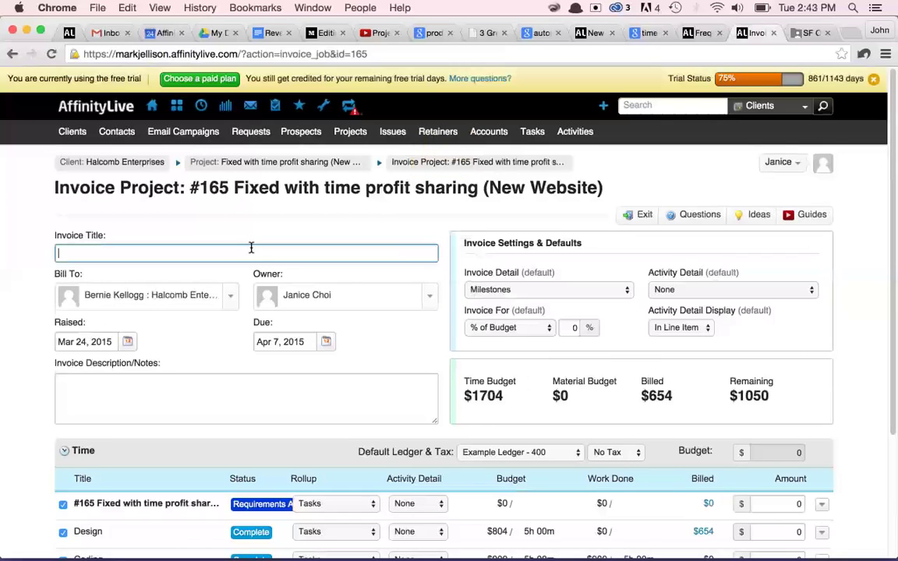
text(2nd milestone (coding) =-)
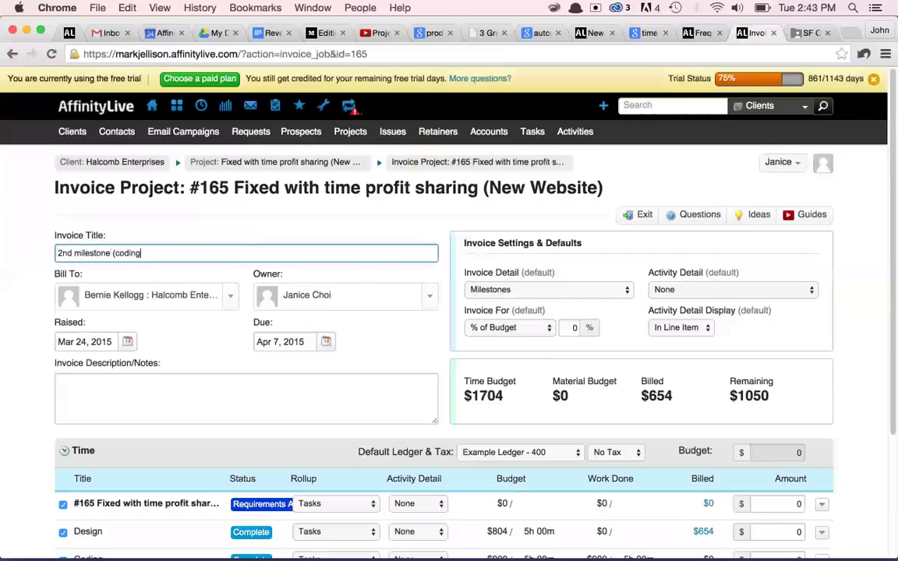
key(BackSpace)
key(BackSpace)
key(BackSpace)
text(-)
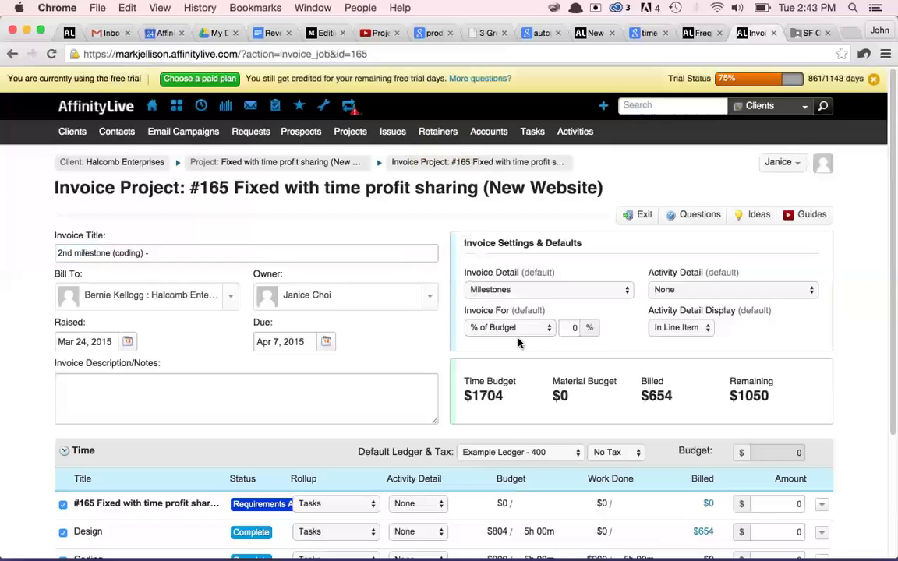
click(508, 328)
click(504, 340)
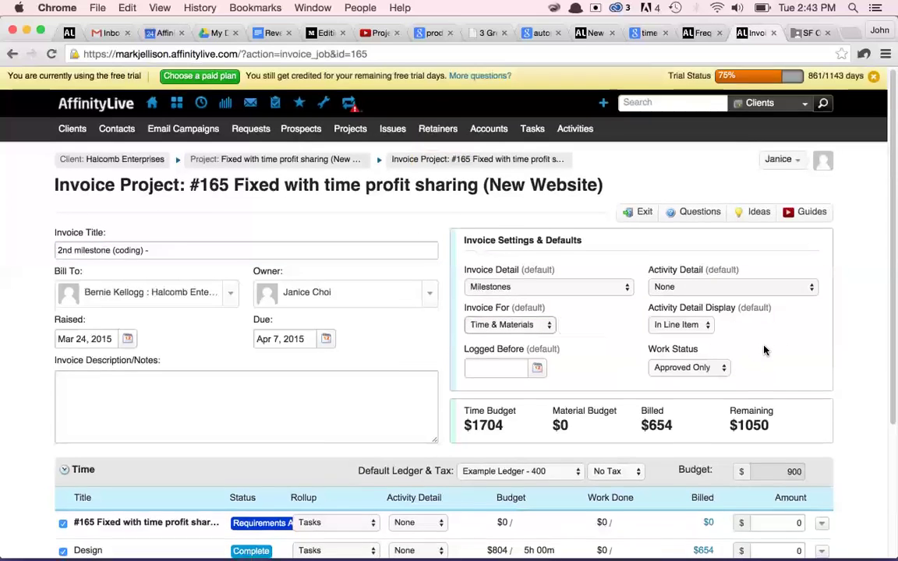
scroll(687, 310, down, 5)
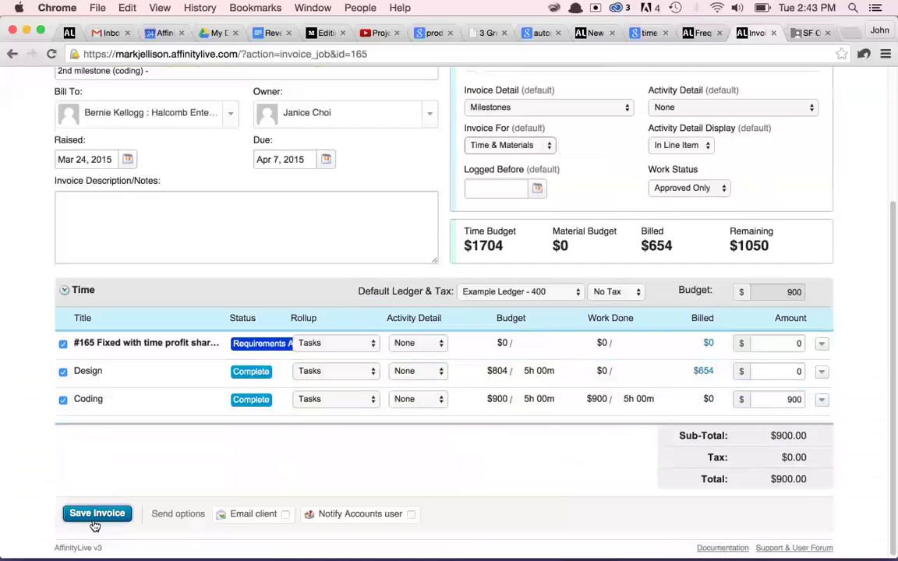
click(285, 515)
Save the Coding invoice, return to project #165, and start another invoice with $150 remaining.
click(80, 515)
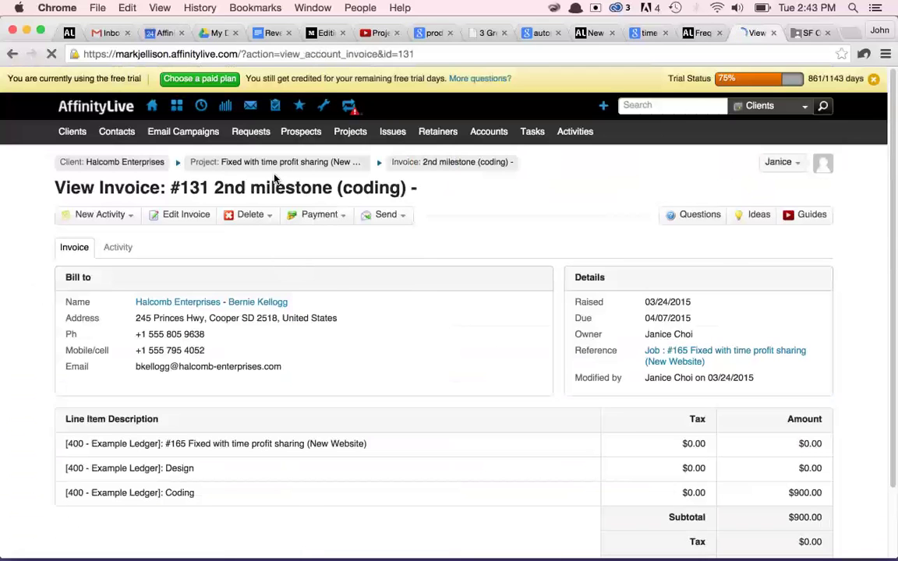
click(267, 163)
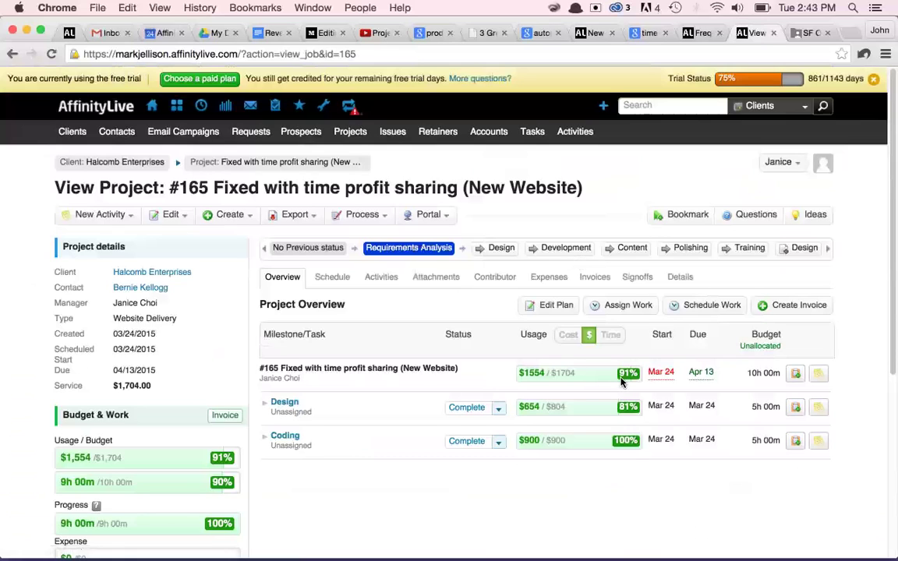
click(802, 308)
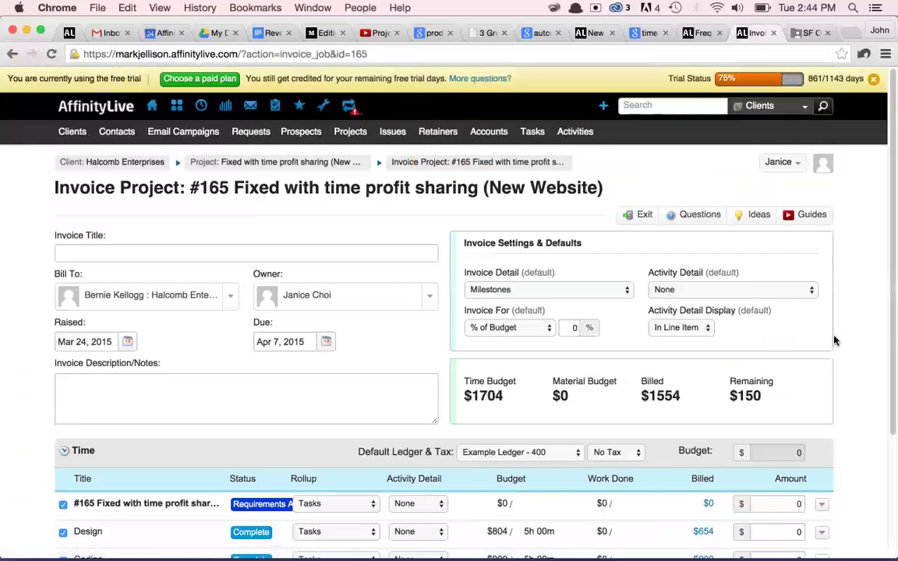
Title the new invoice 'Profit Sharing' and bill it from the Remaining Budget.
drag(736, 395, 723, 385)
click(724, 385)
click(286, 255)
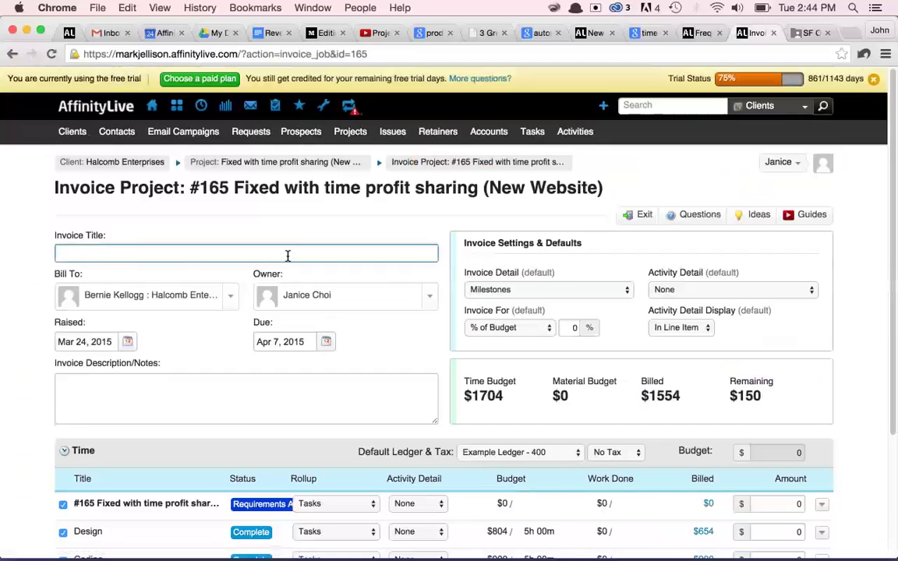
text(Profit Sharing)
click(508, 329)
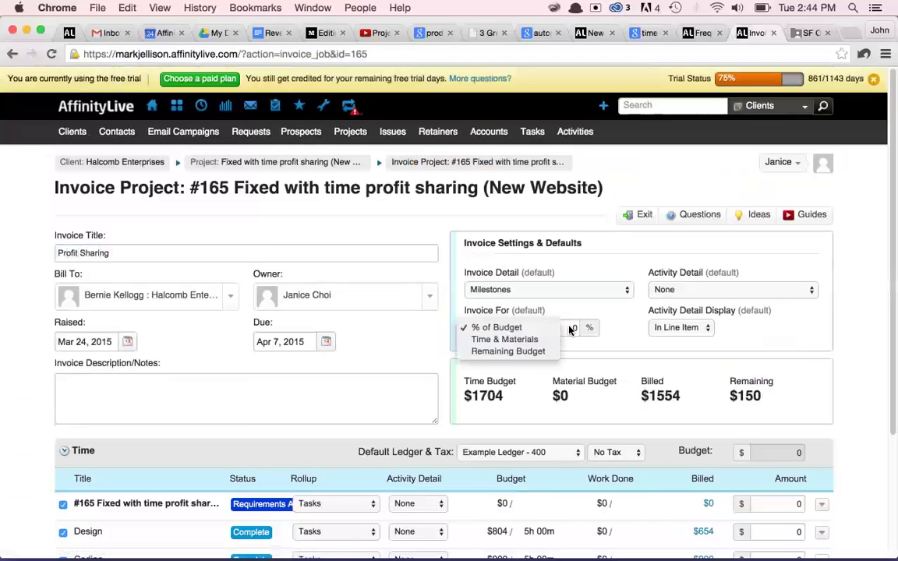
click(532, 351)
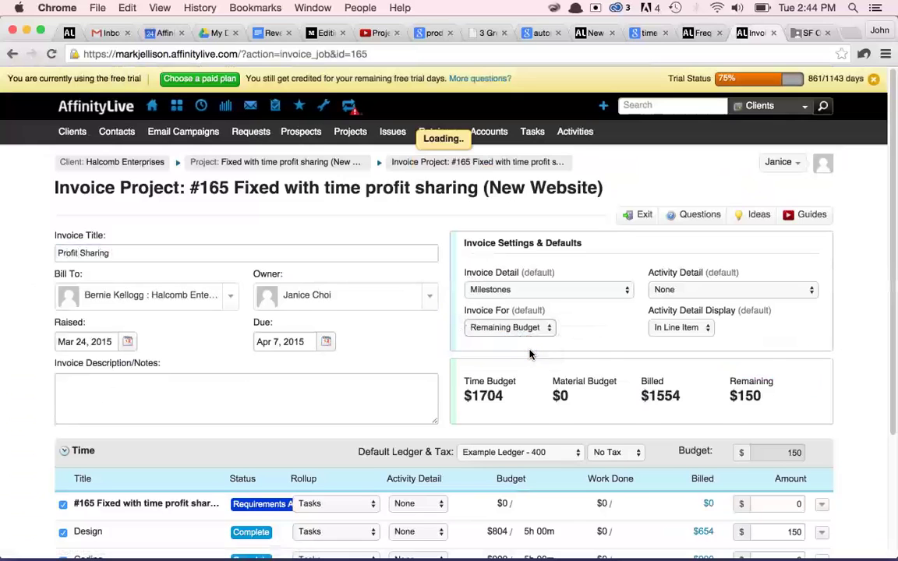
Change the Design line amount from 150 to 75, set it to email the client, and save.
scroll(762, 364, down, 5)
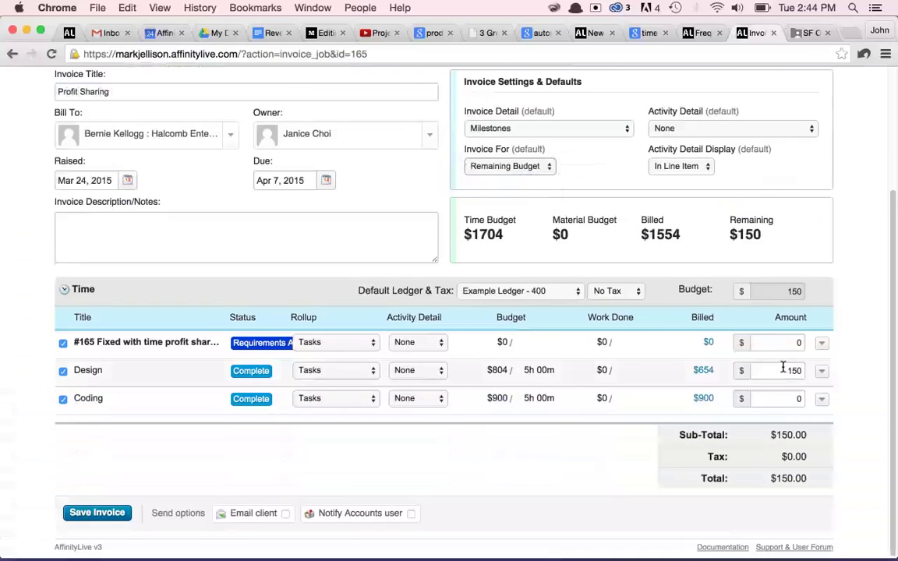
drag(786, 371, 801, 372)
text(75)
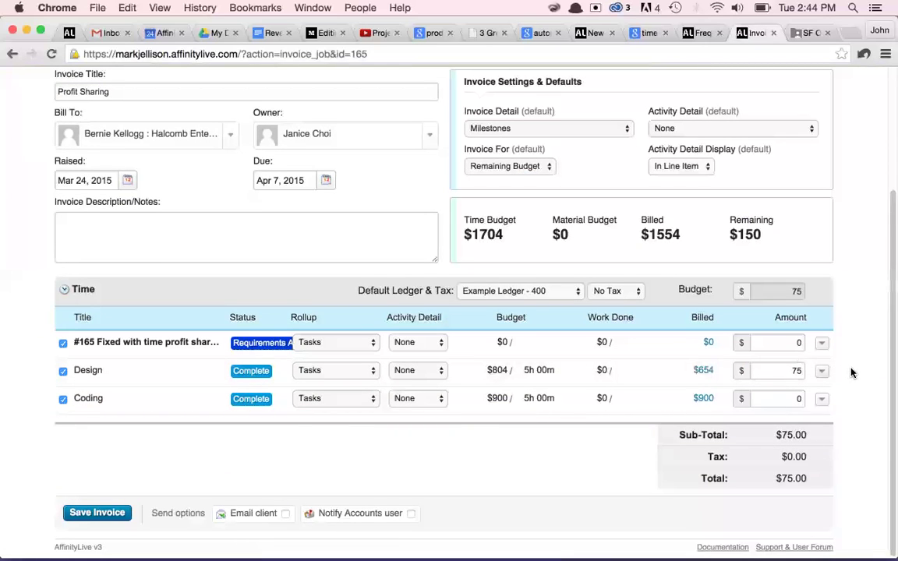
click(285, 514)
click(96, 512)
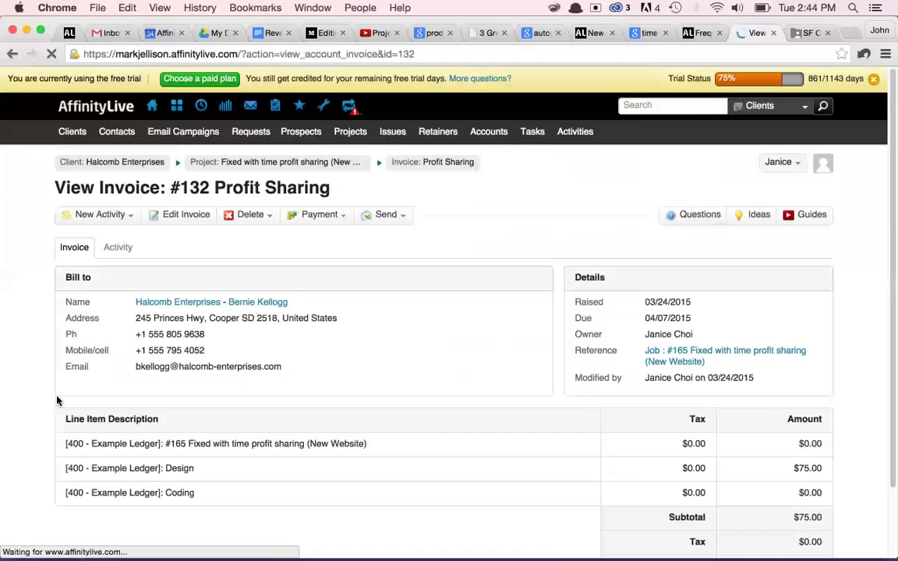
Follow the Project breadcrumb back to project #165's overview and scroll down to its details.
click(229, 166)
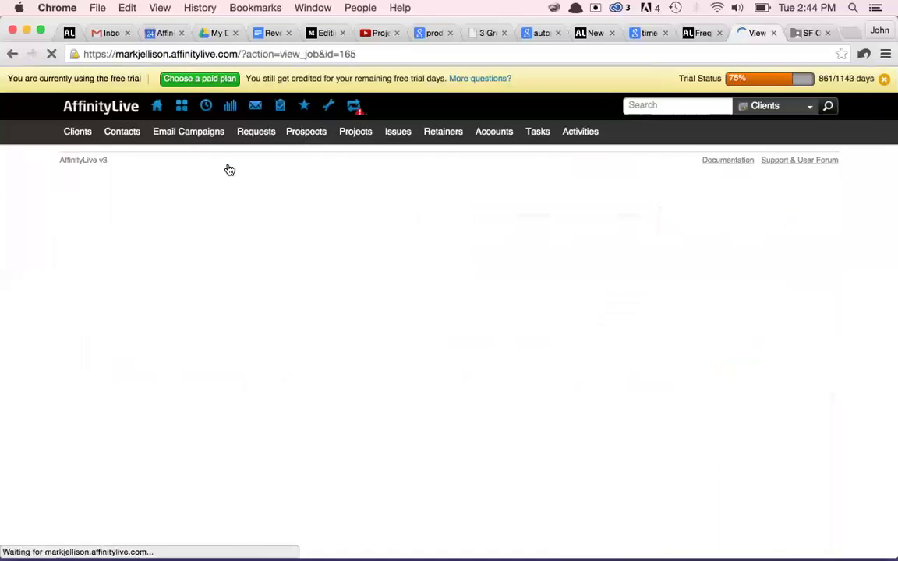
scroll(176, 329, down, 2)
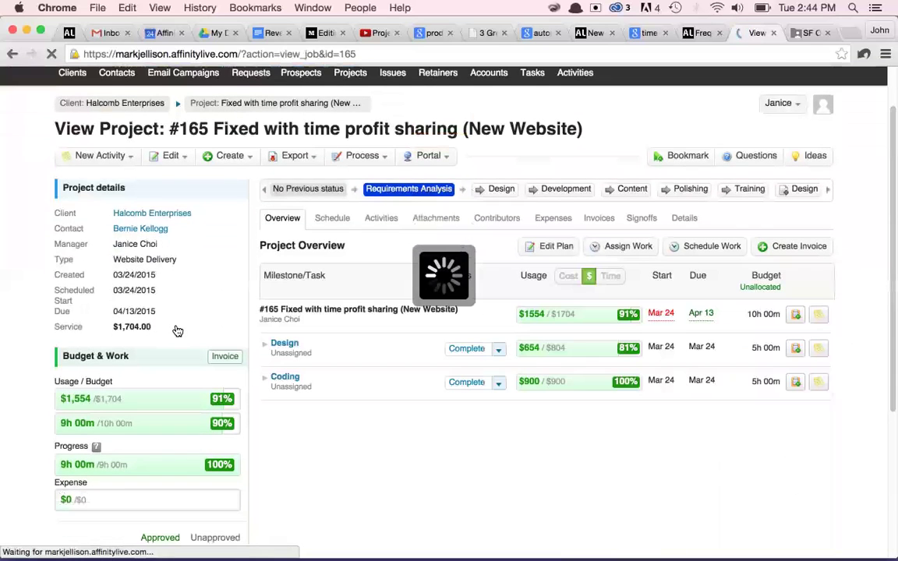